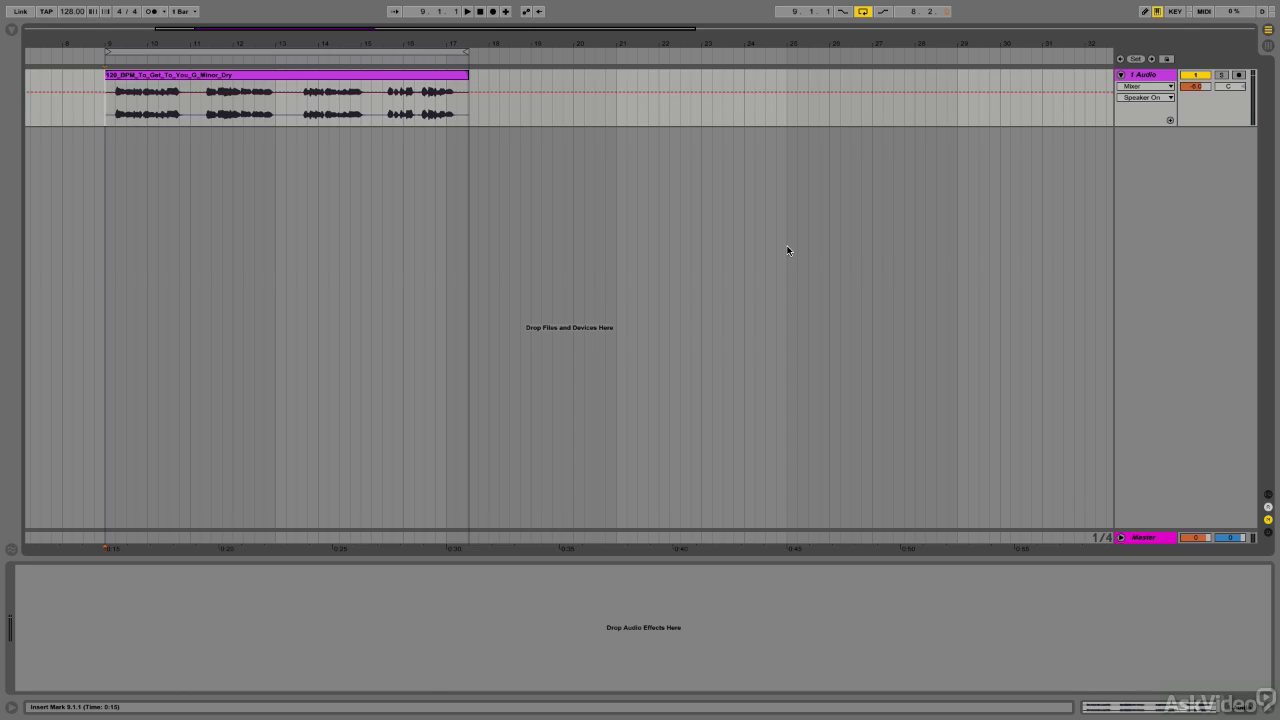
Step: Start playback of the vocal clip on the 1-Audio track with VocalSynth loaded
key(space)
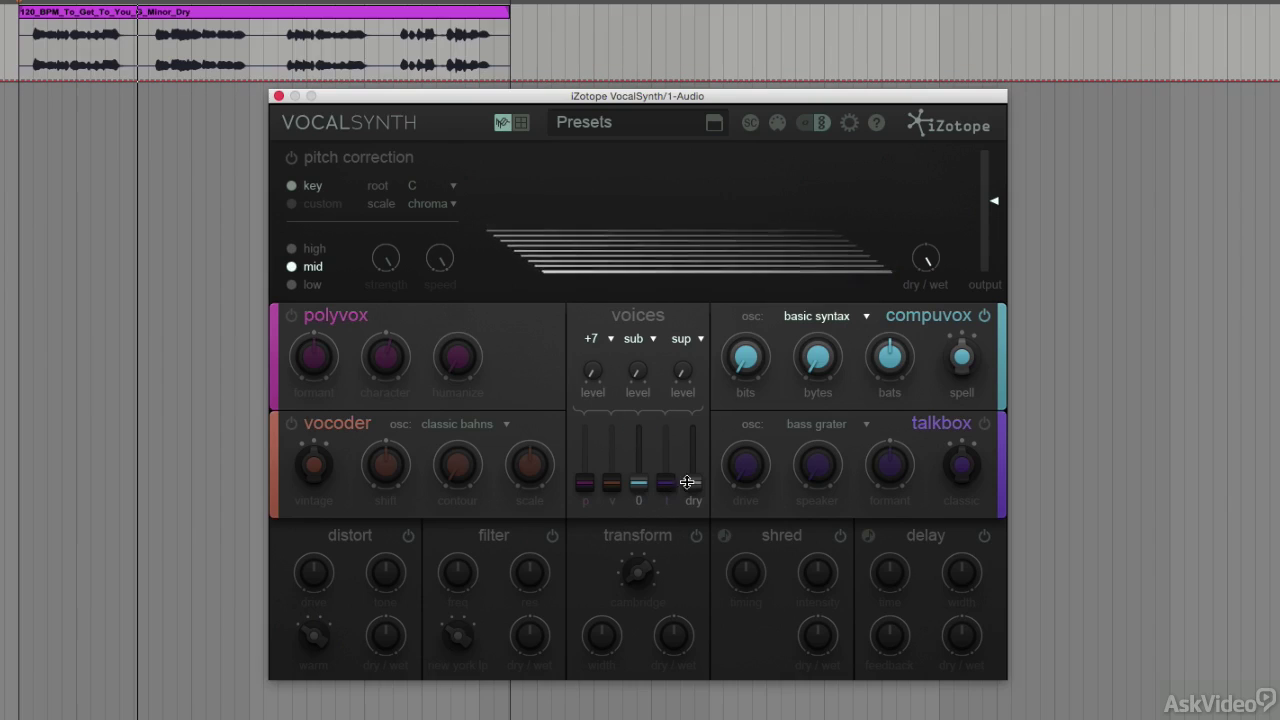
Step: Raise the dry fader to full, pull it back down, and set Compuvox bits to 23
drag(687, 482, 716, 404)
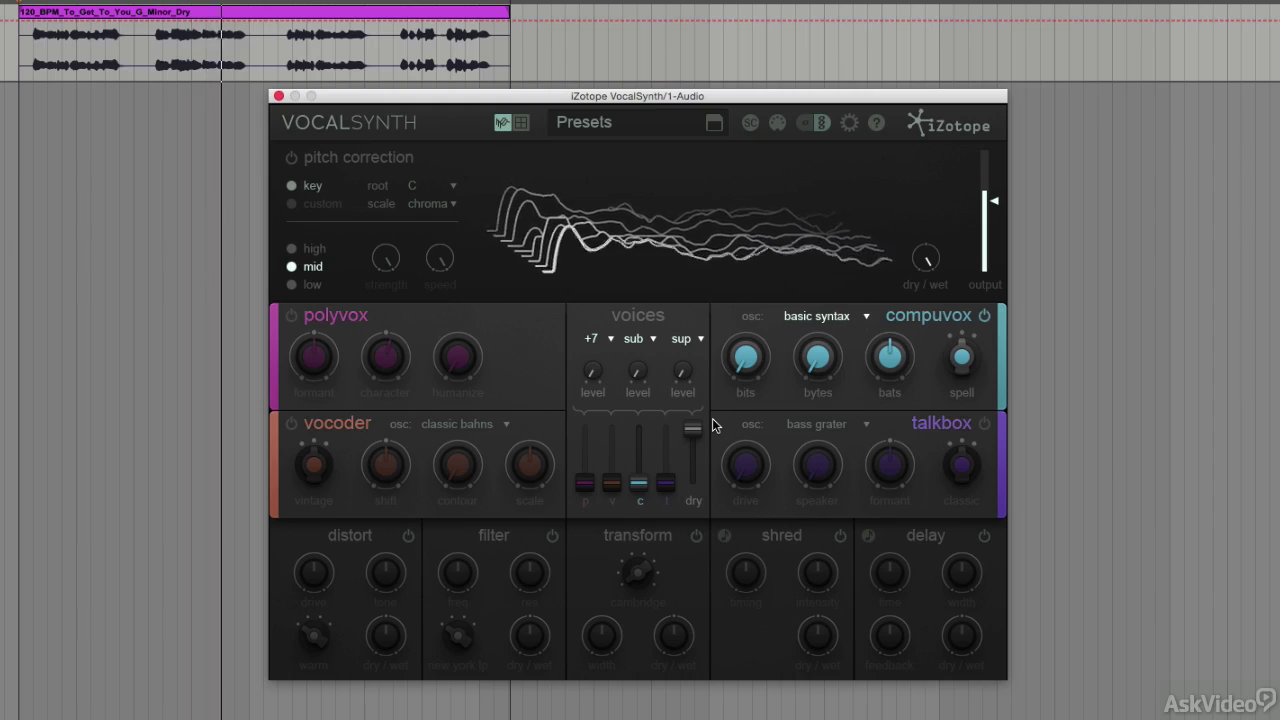
drag(692, 428, 632, 412)
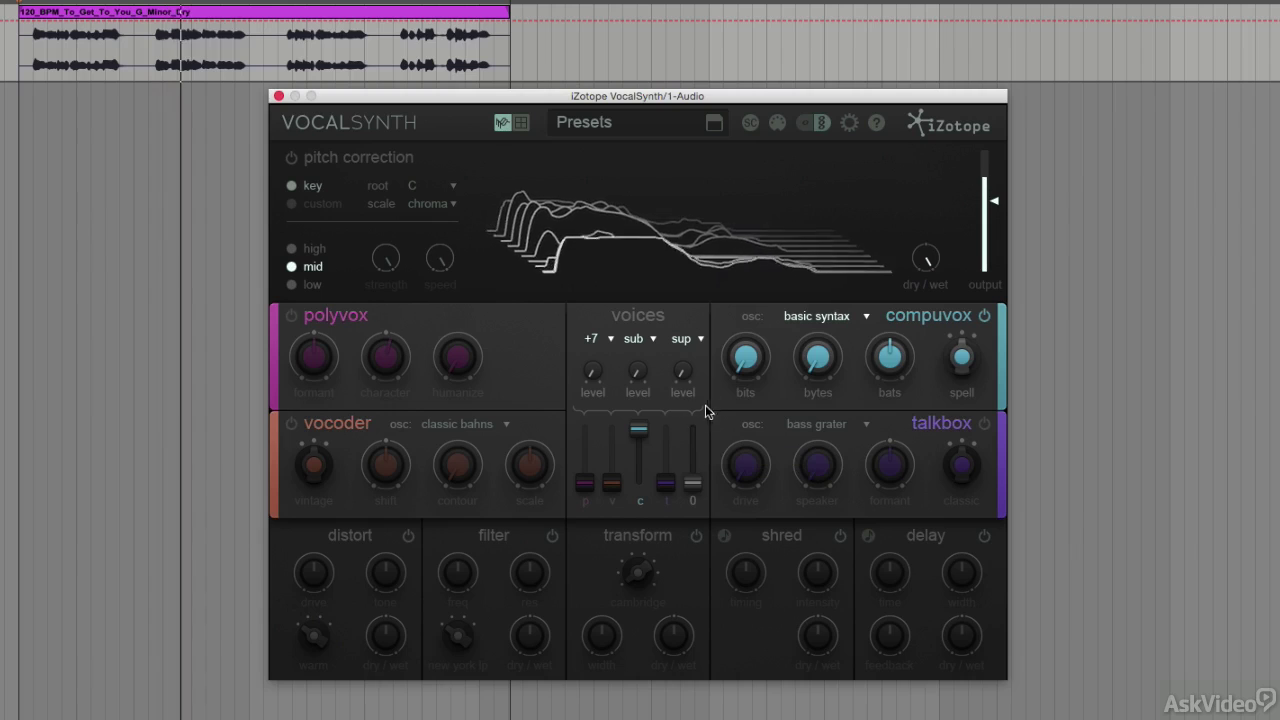
mouse_move(749, 363)
mouse_down()
mouse_move(765, 277)
mouse_move(791, 271)
mouse_move(777, 324)
mouse_move(788, 296)
mouse_up()
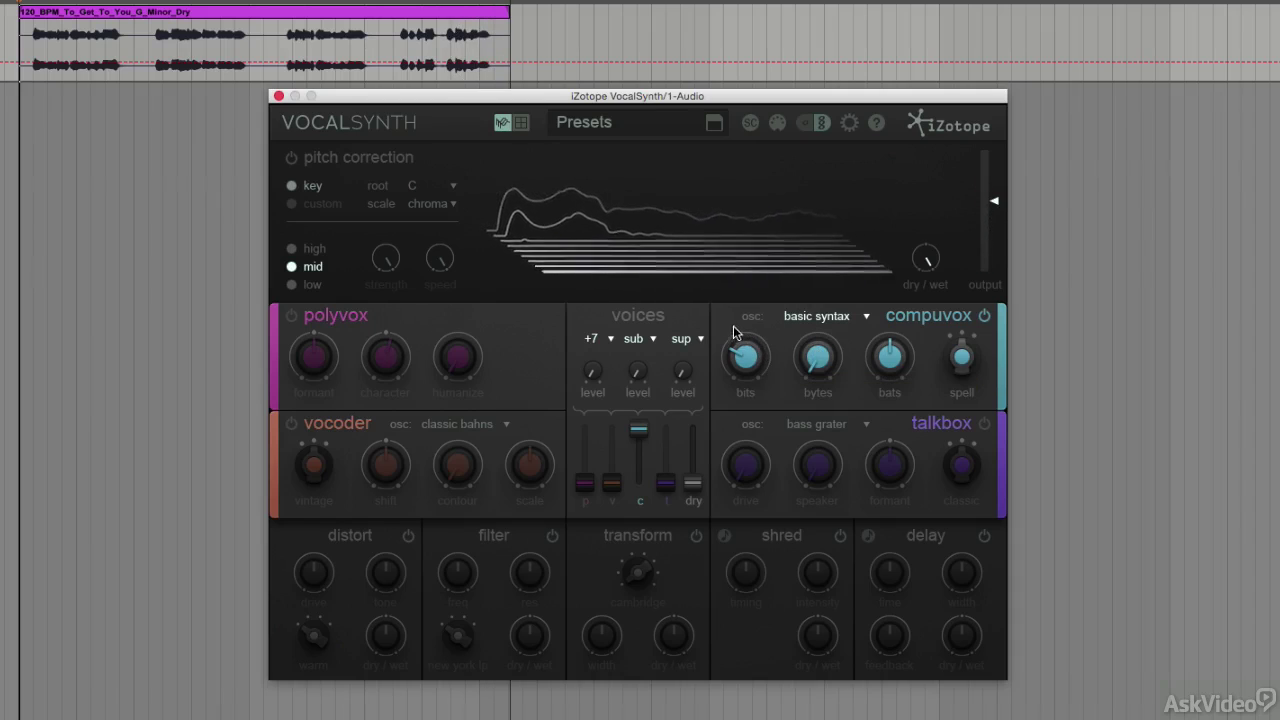
Step: Turn Compuvox bits down to 0 and switch the oscillator to epoxy house
drag(745, 352, 753, 460)
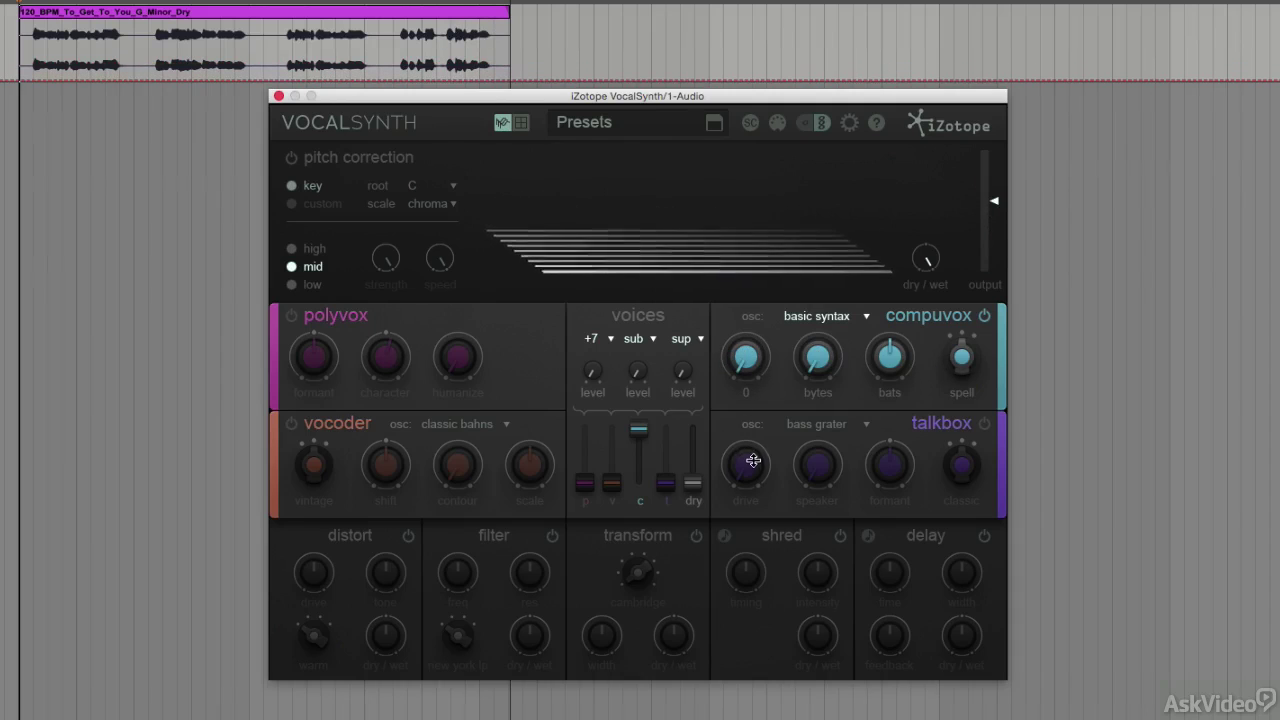
click(818, 318)
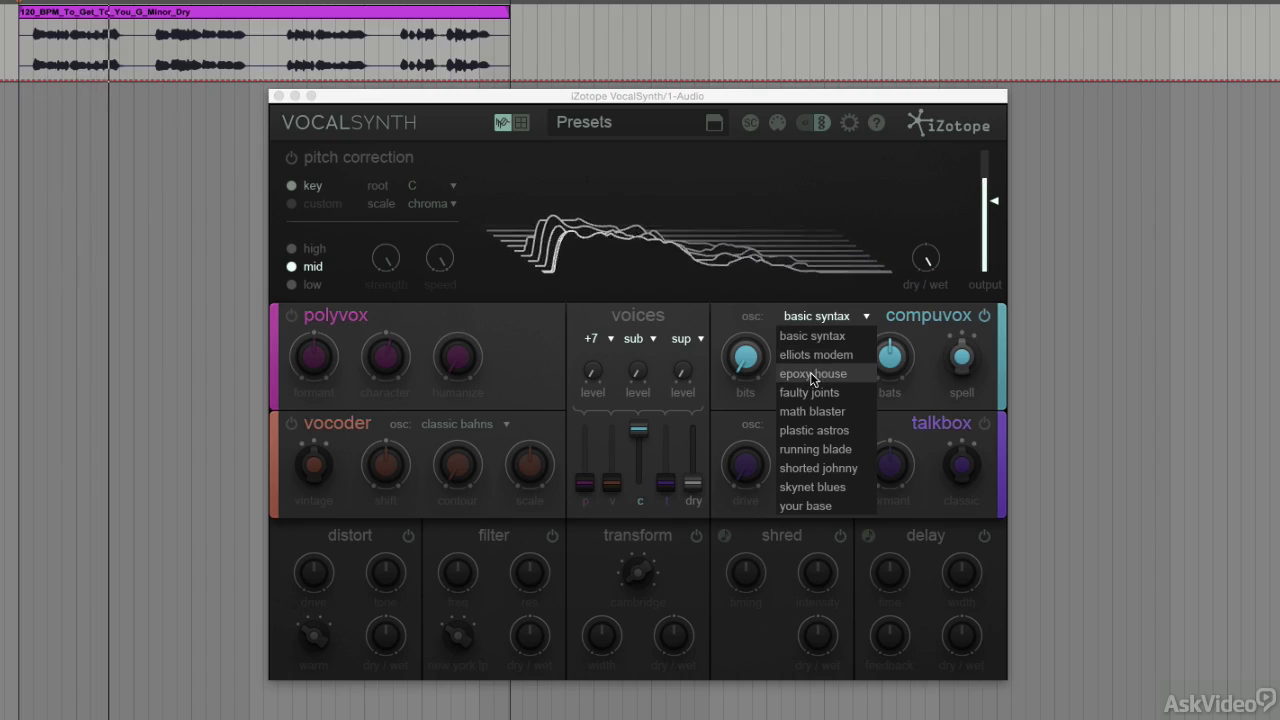
click(811, 376)
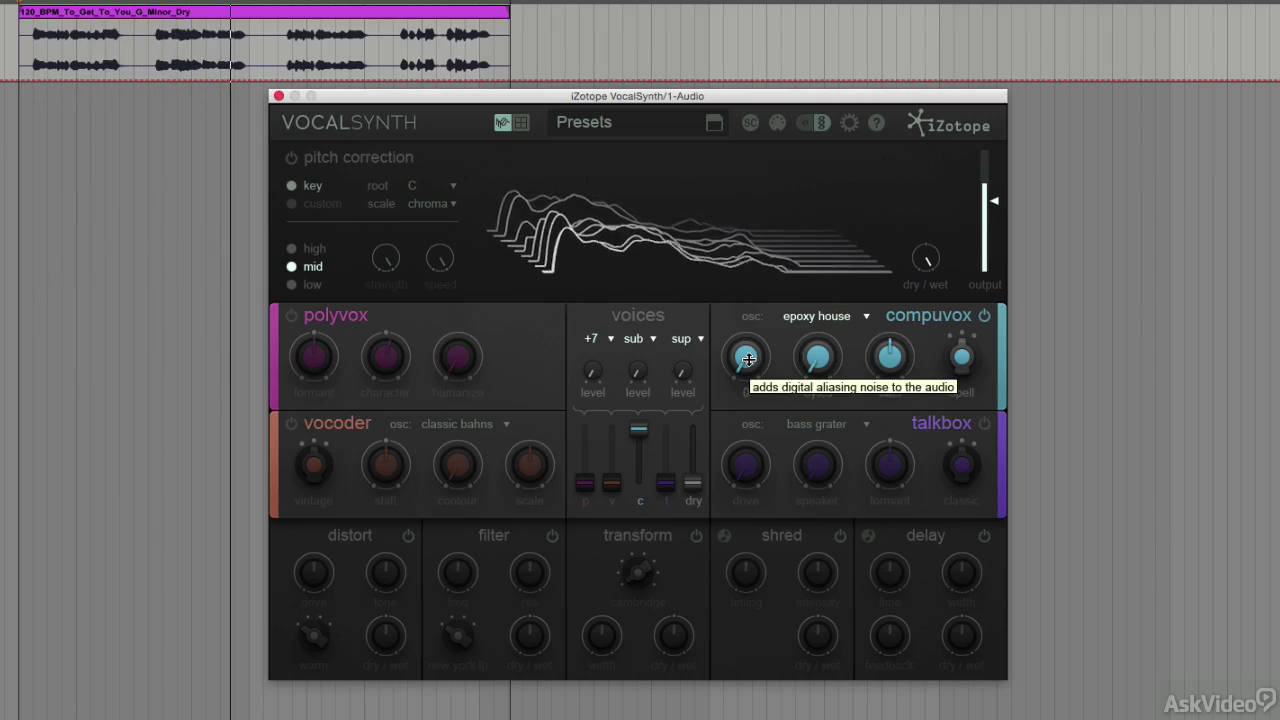
Step: Raise bits to 32 and sweep bytes through 33 and 74 before settling at 20
drag(751, 334, 753, 192)
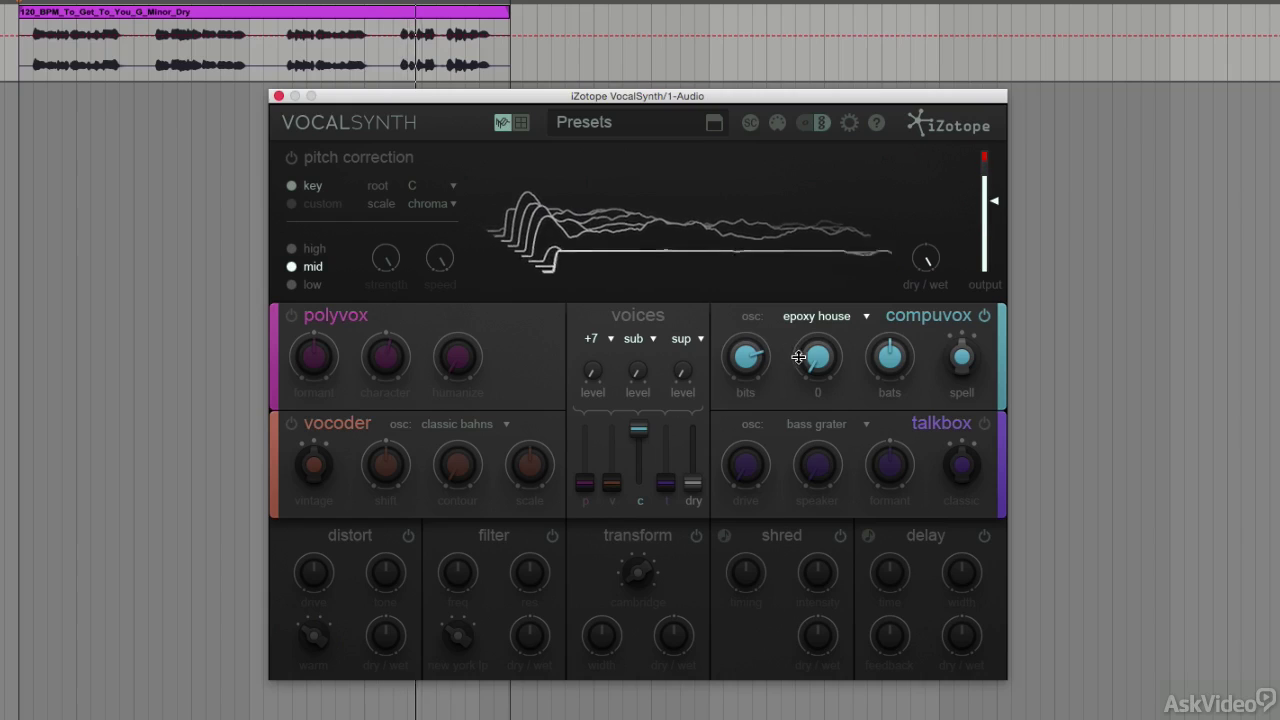
drag(809, 356, 816, 277)
drag(838, 221, 856, 206)
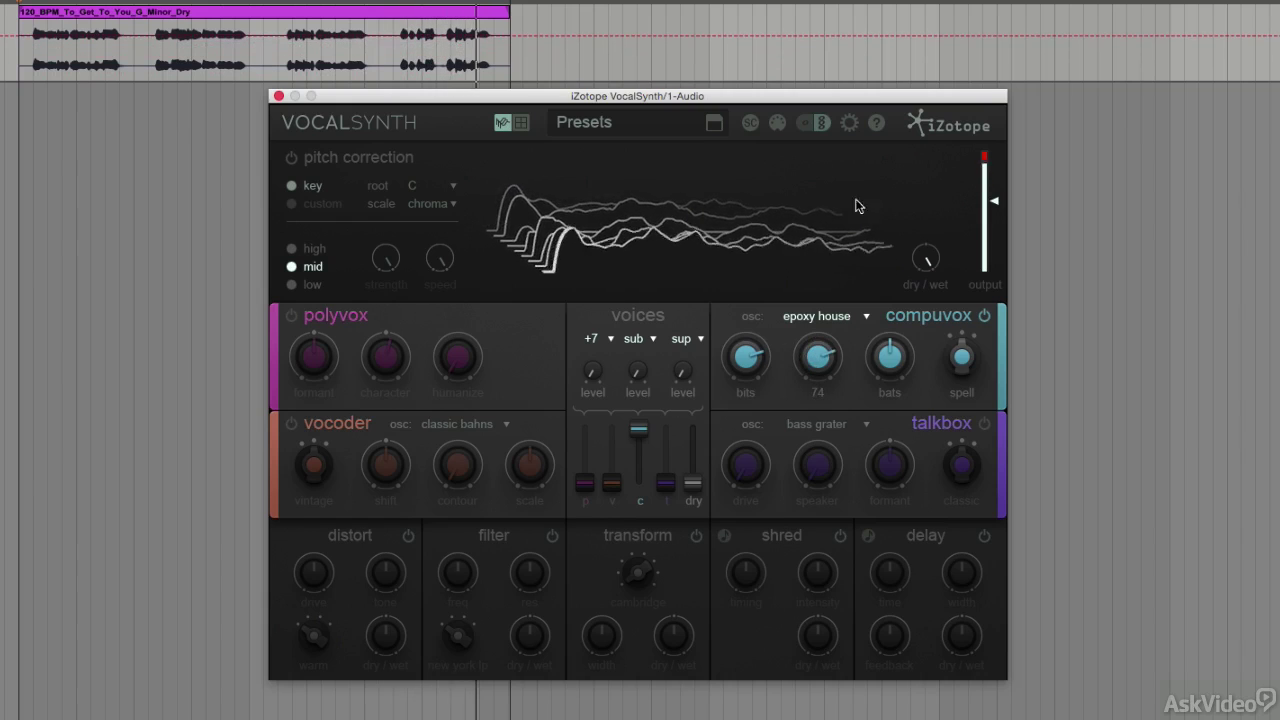
drag(758, 364, 737, 449)
drag(818, 357, 897, 313)
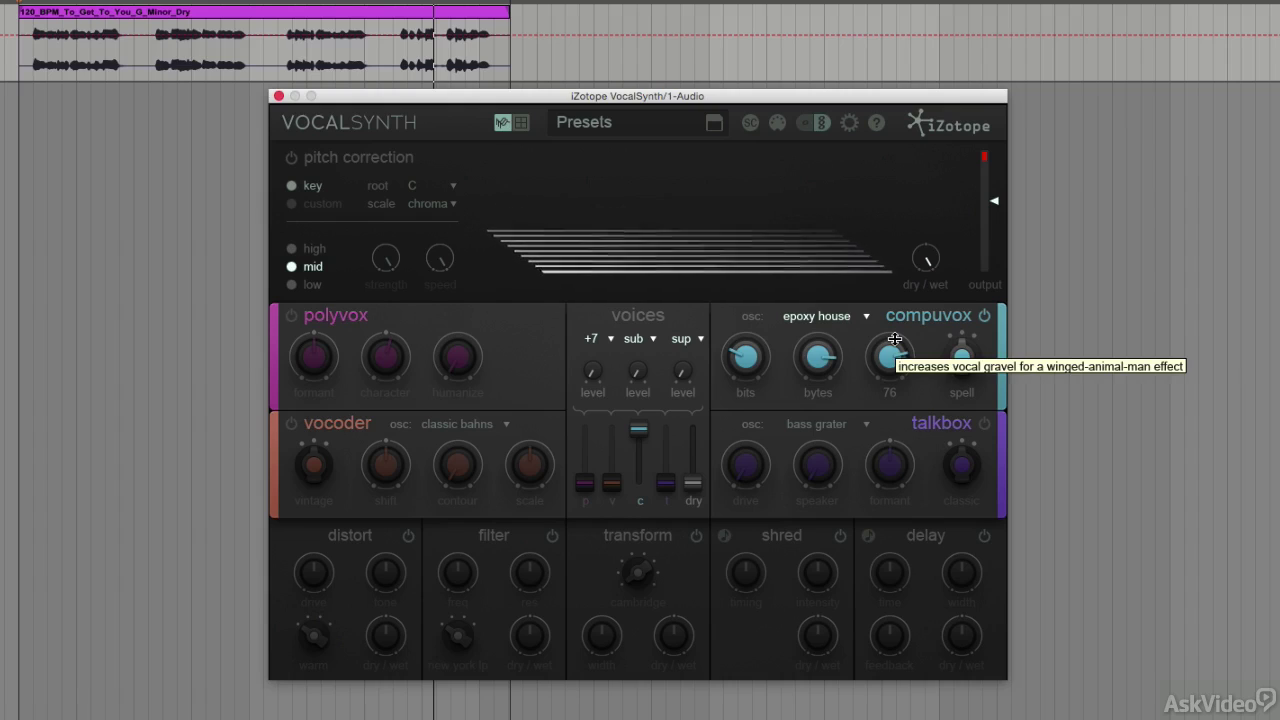
Step: Switch the Compuvox oscillator to skynet blues and replay the vocal from the clip start
click(830, 318)
click(825, 482)
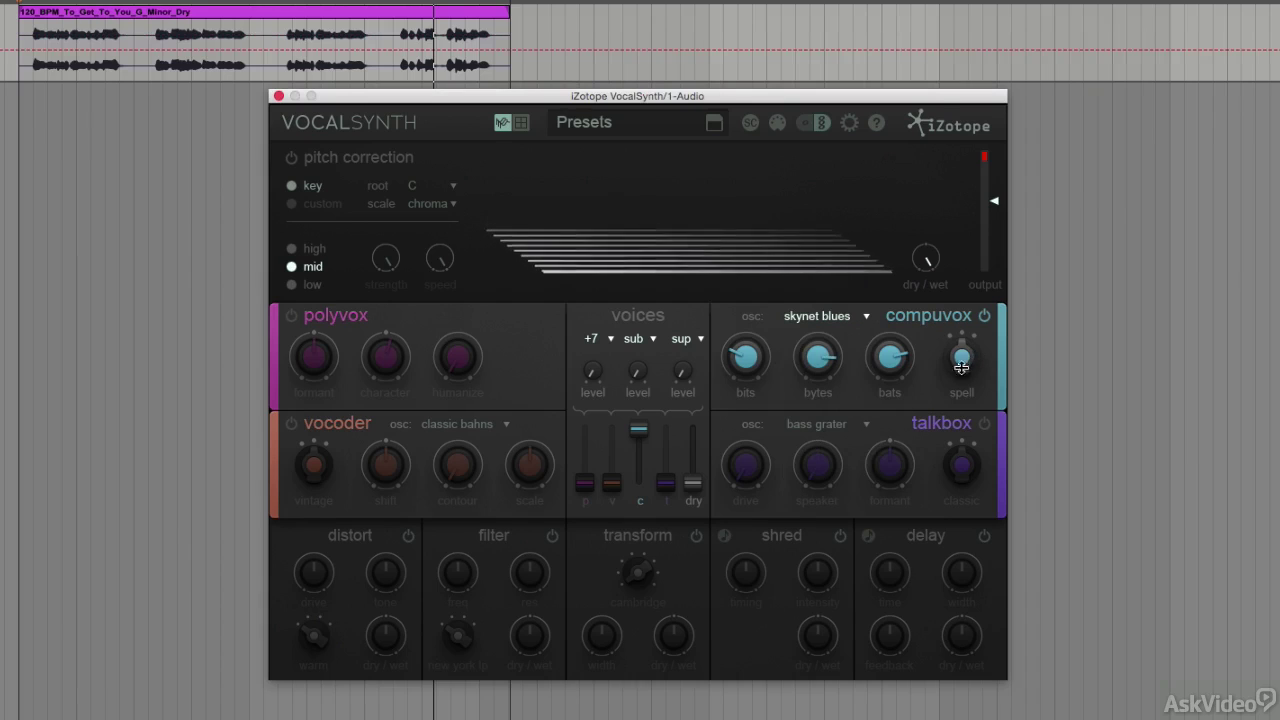
click(14, 70)
key(space)
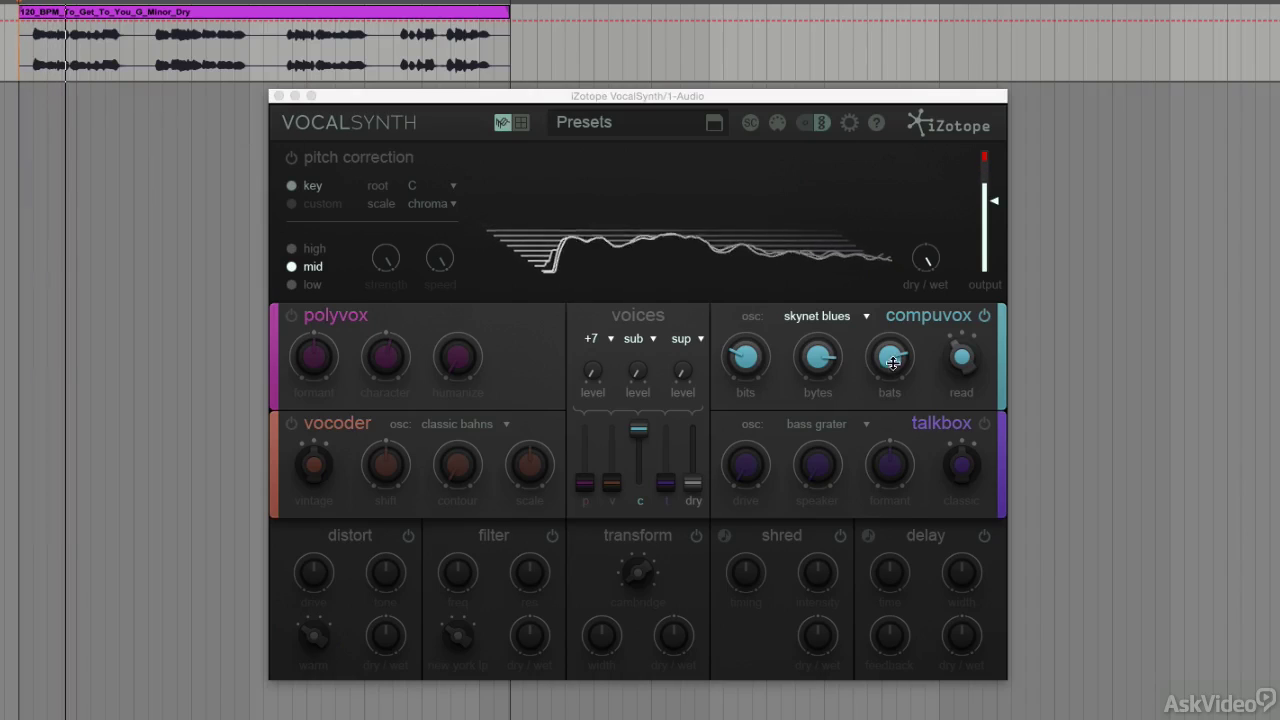
Step: Lower bats to 18, adjust bits, and drop bytes from 82 to 20
drag(893, 362, 900, 520)
mouse_move(749, 357)
mouse_down()
mouse_move(750, 230)
mouse_move(745, 373)
mouse_up()
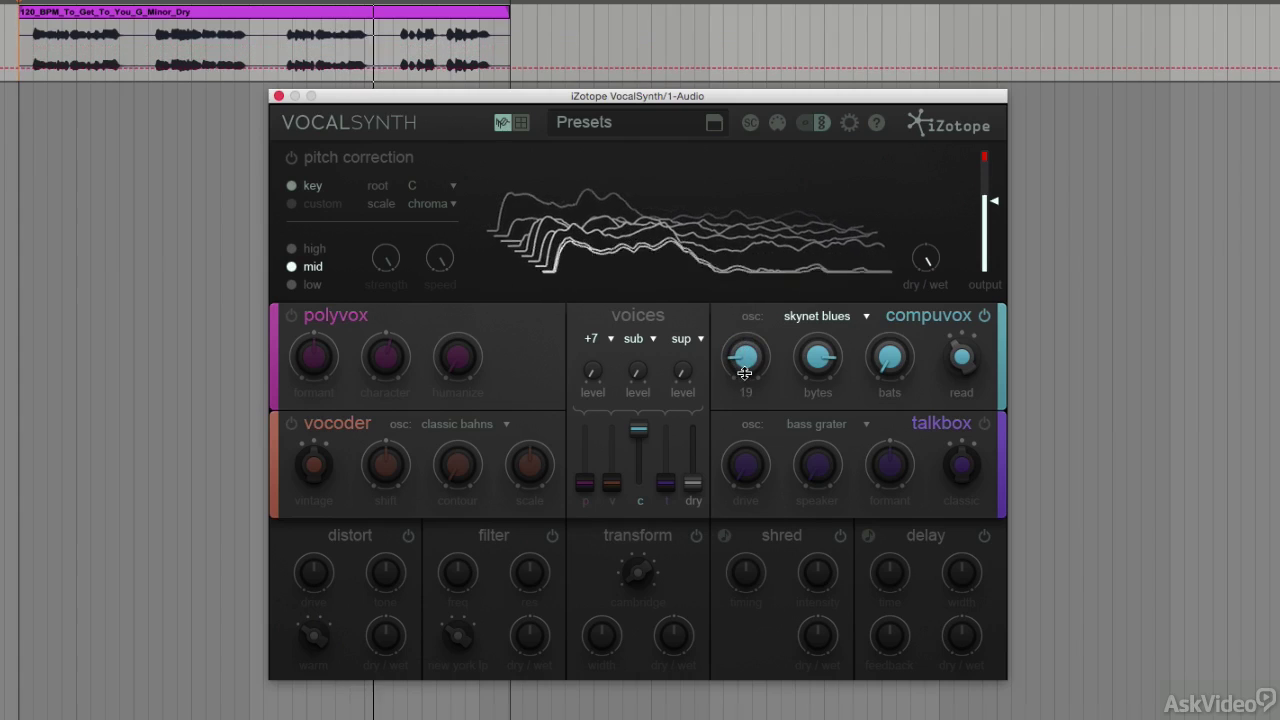
drag(826, 357, 817, 496)
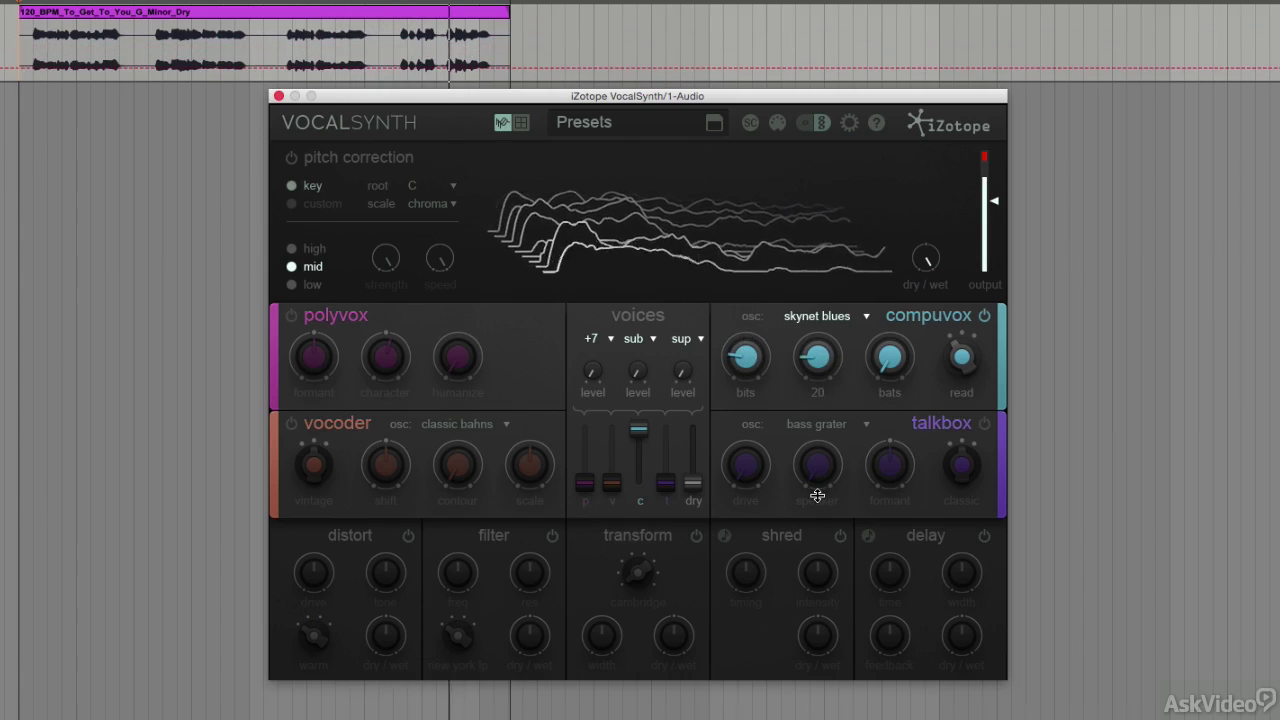
Step: Switch the Compuvox voice type to spell, try the plastic astros oscillator, and set bytes to 75
click(963, 360)
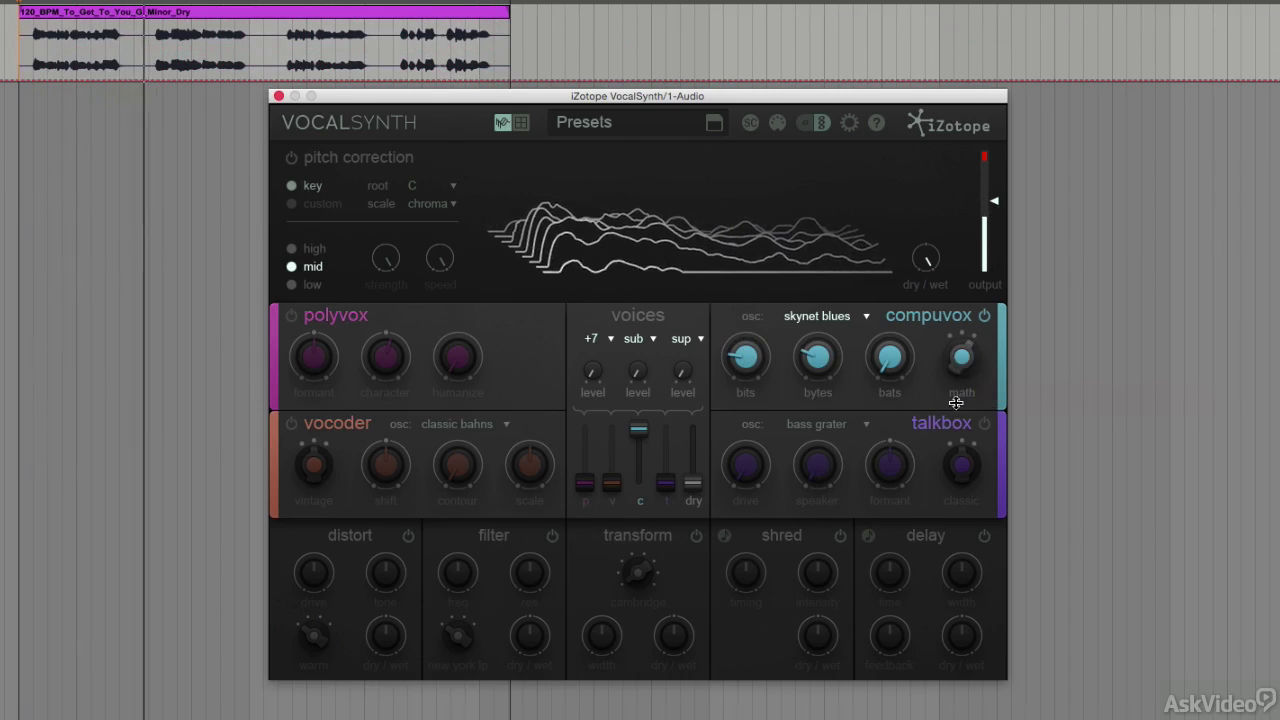
click(817, 316)
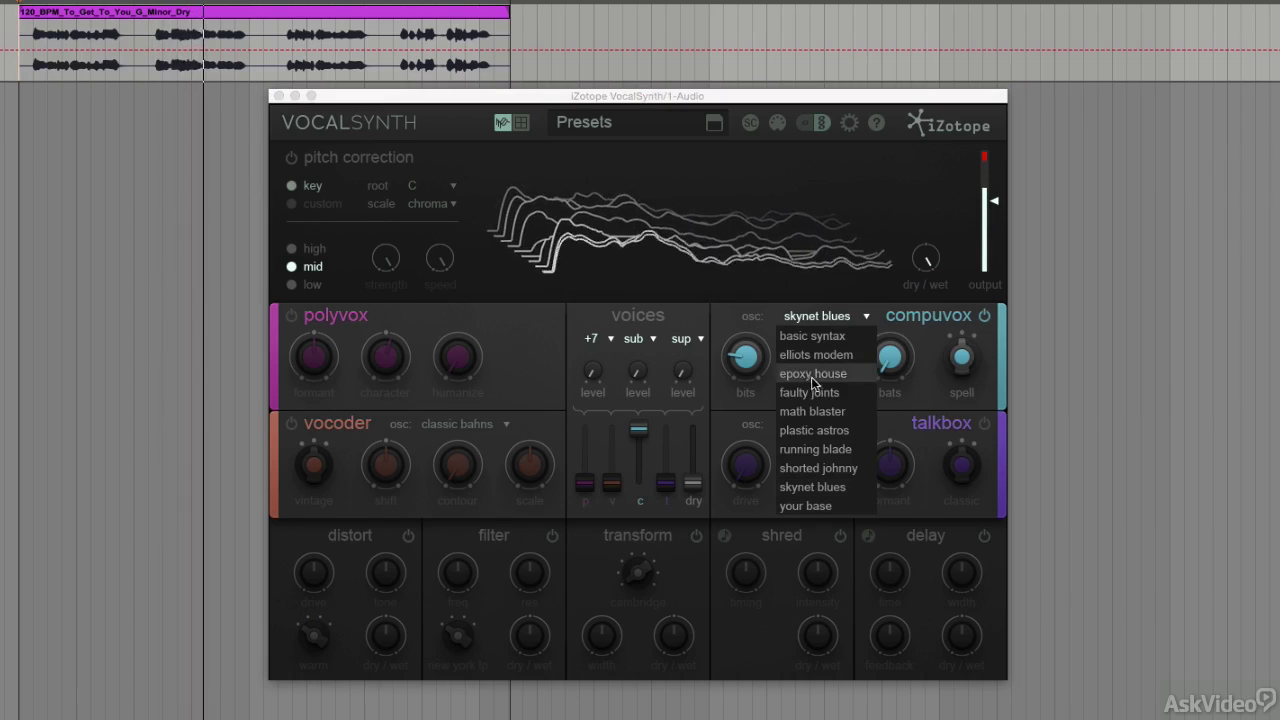
click(826, 430)
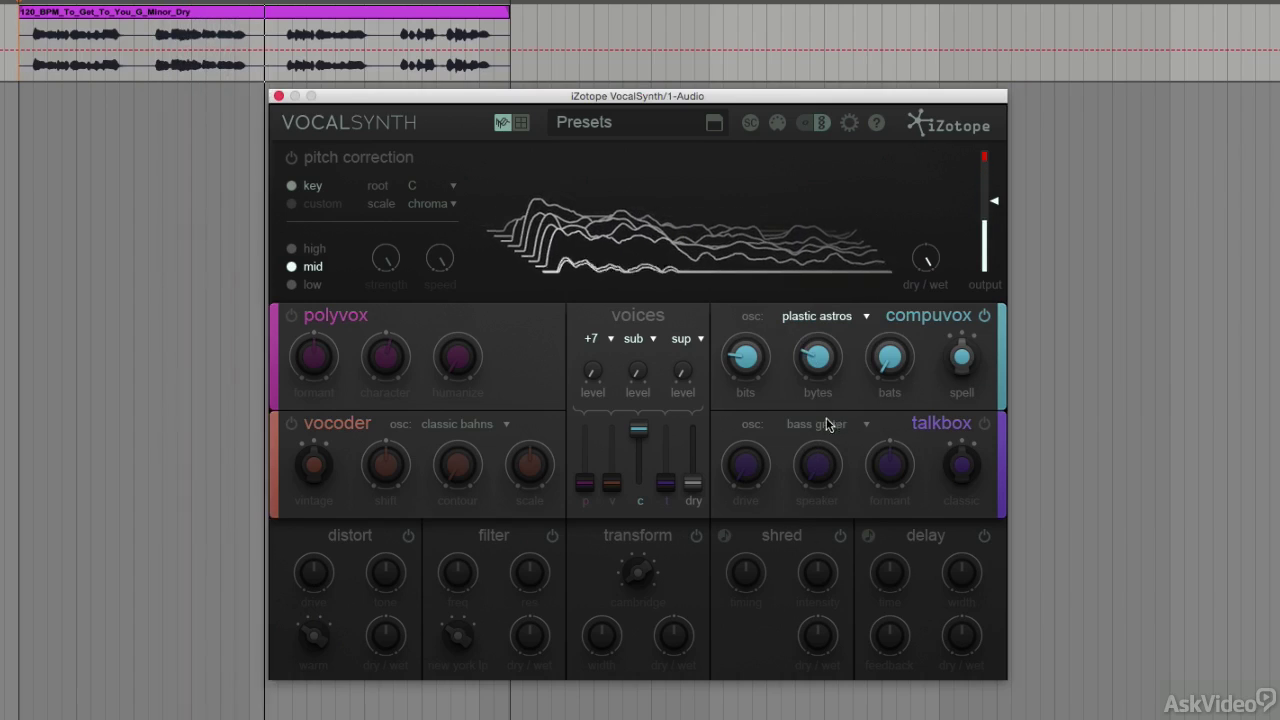
click(813, 316)
click(745, 353)
drag(817, 356, 820, 395)
Step: Try the shorted johnny oscillator with bytes at 80, then switch to your base
click(823, 318)
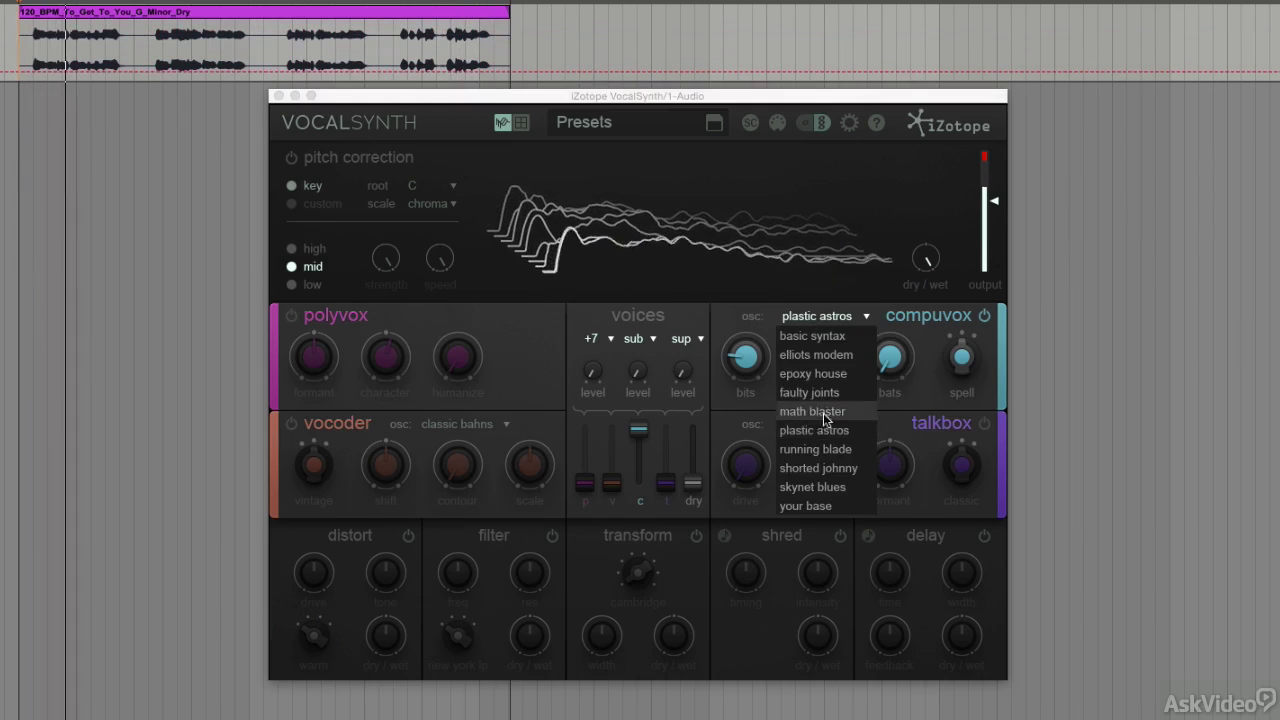
click(829, 543)
drag(818, 357, 834, 325)
click(834, 325)
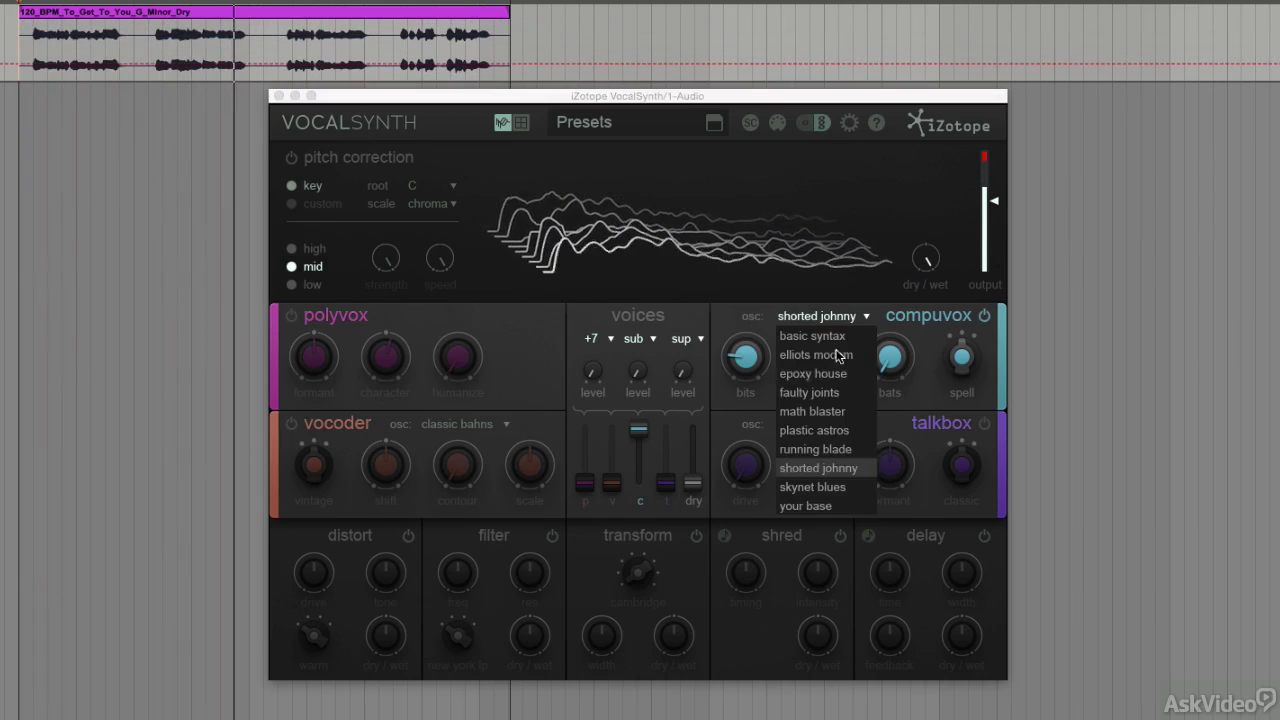
click(824, 503)
Step: Push Compuvox bits up and back down, and set the spell mode to read
drag(758, 334, 763, 275)
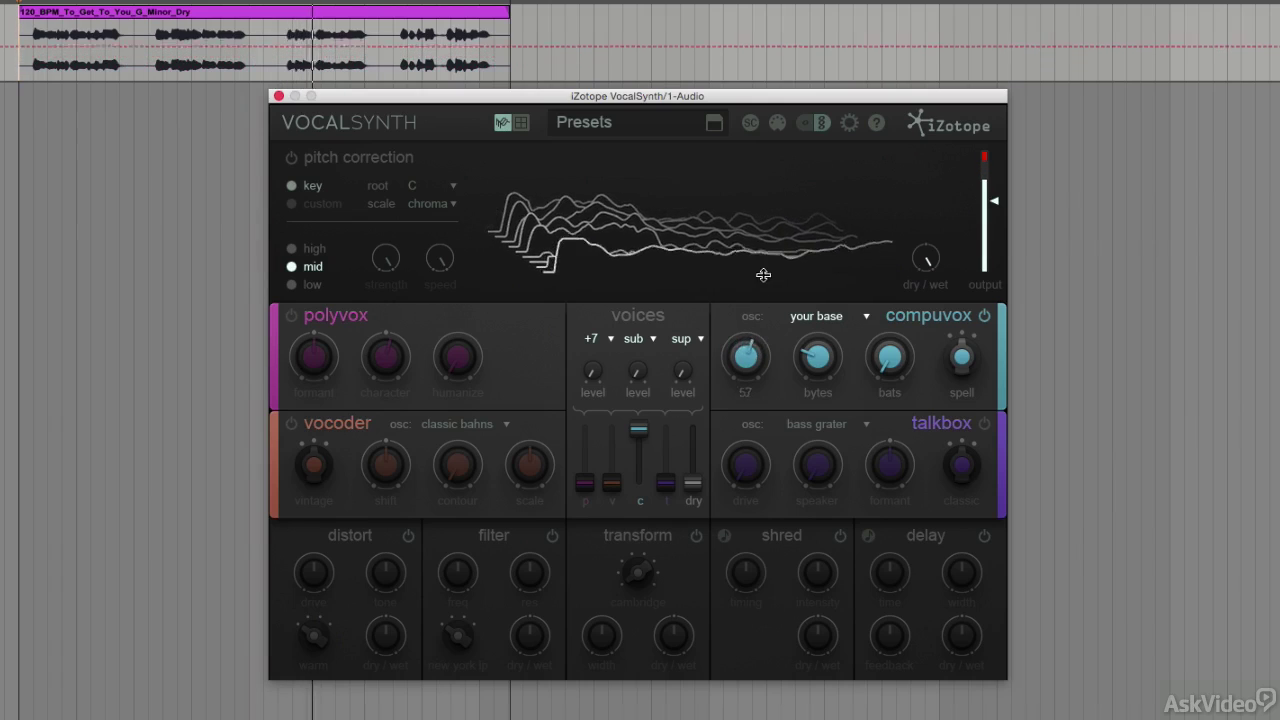
drag(769, 219, 746, 357)
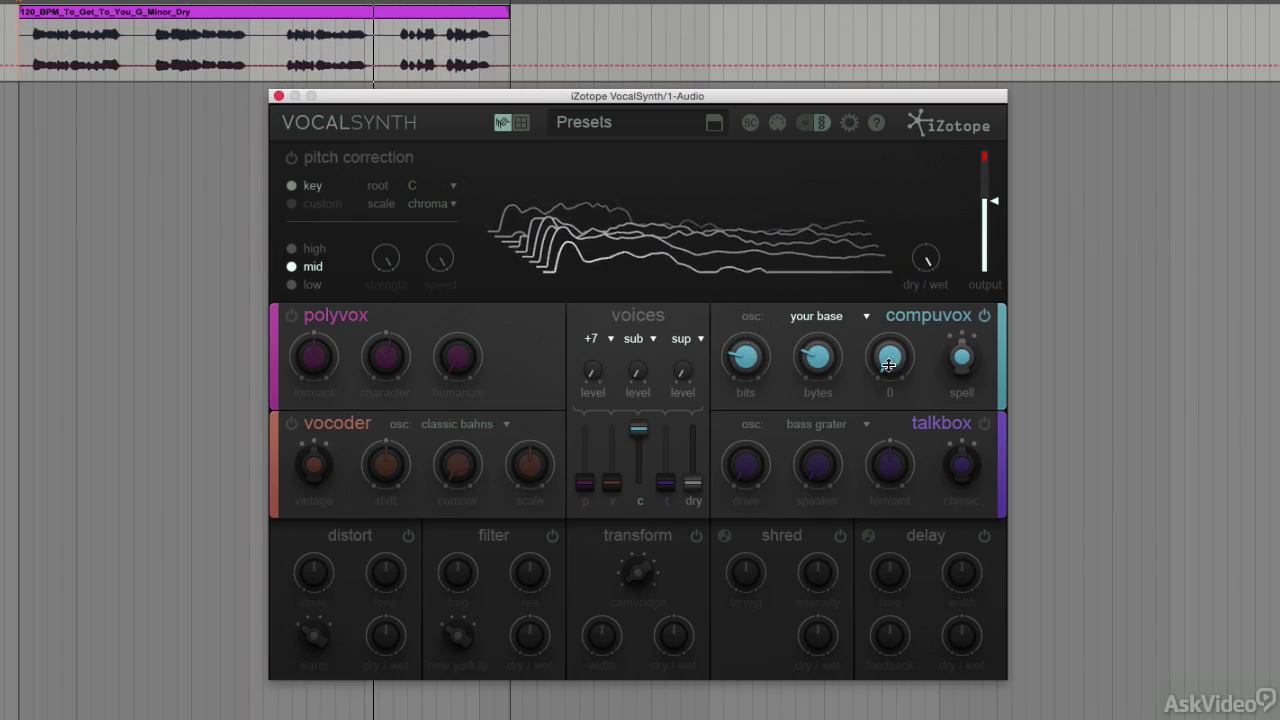
mouse_move(953, 361)
mouse_down()
mouse_move(941, 422)
mouse_move(969, 309)
mouse_move(953, 380)
mouse_up()
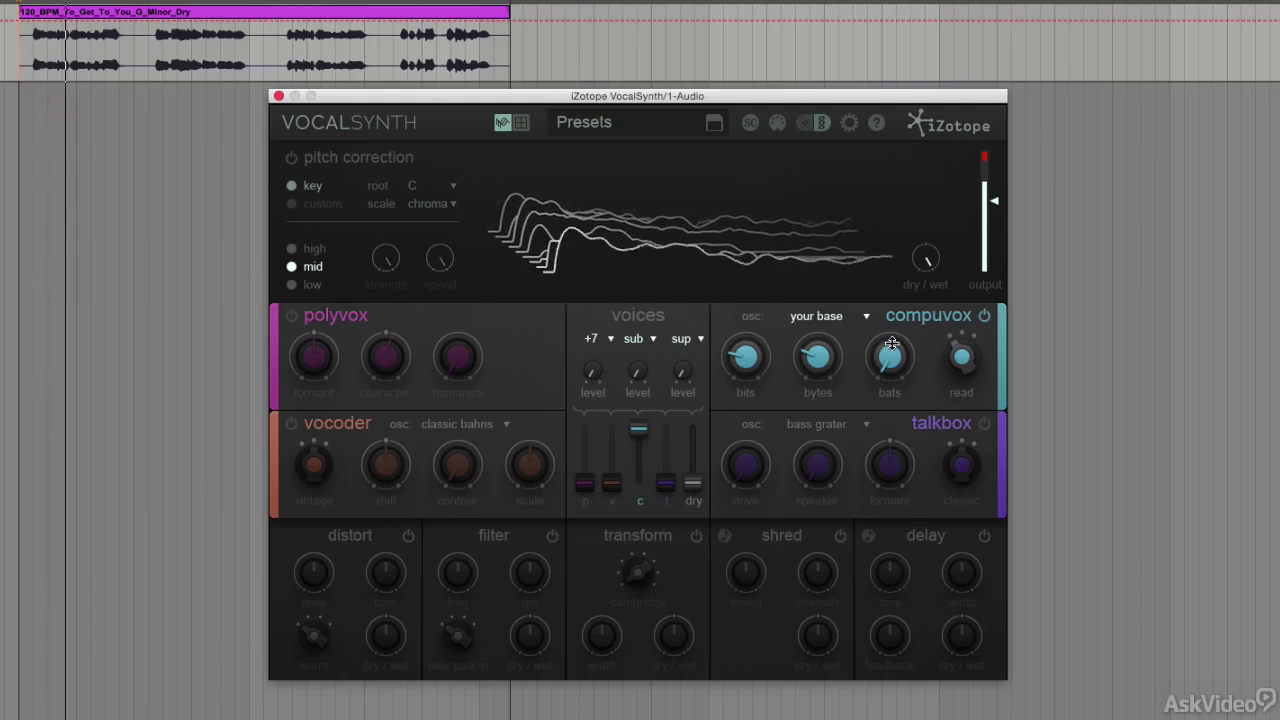
Step: Try math blaster with bytes at 62, then elliots modem with bits at 64
click(830, 315)
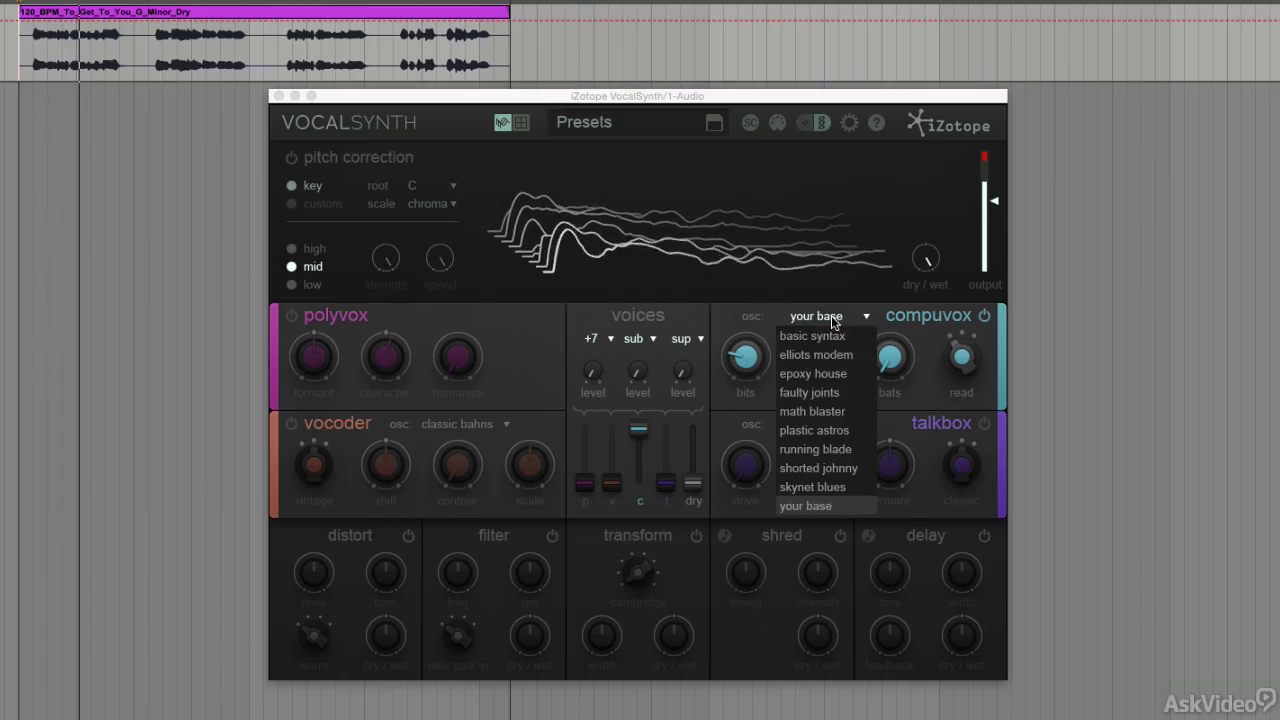
click(824, 410)
mouse_move(746, 358)
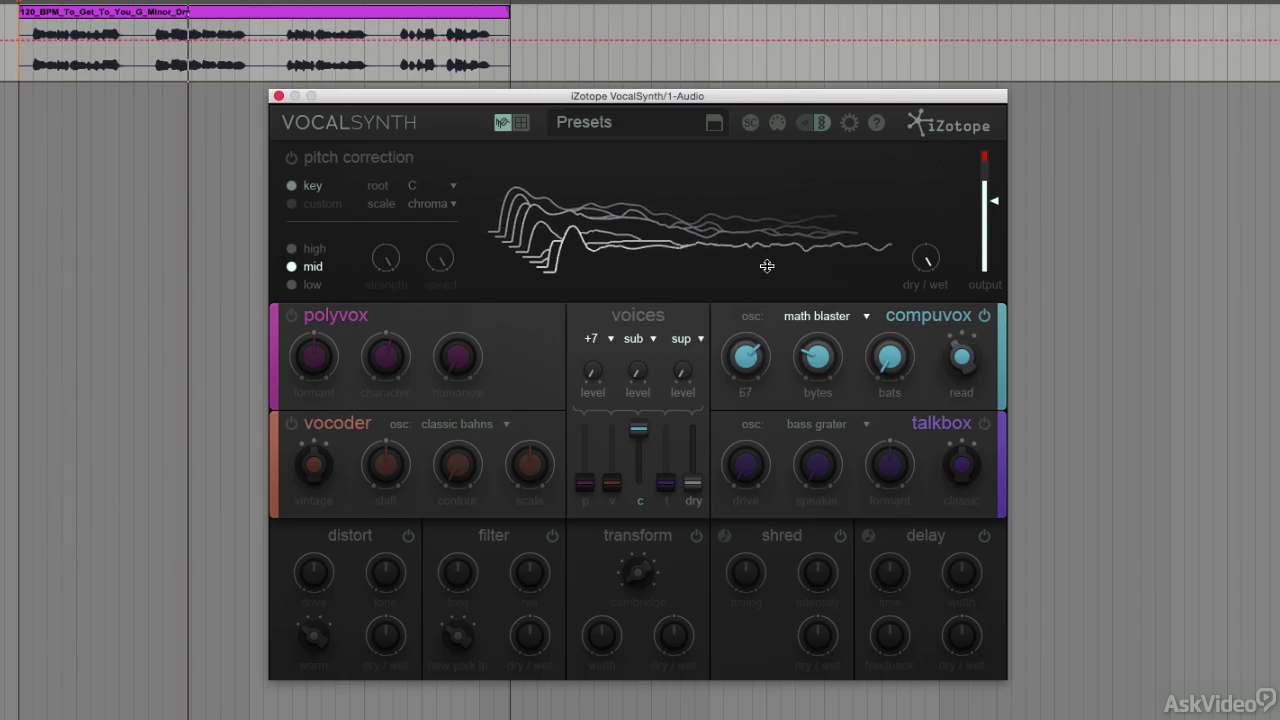
drag(817, 357, 813, 313)
click(814, 317)
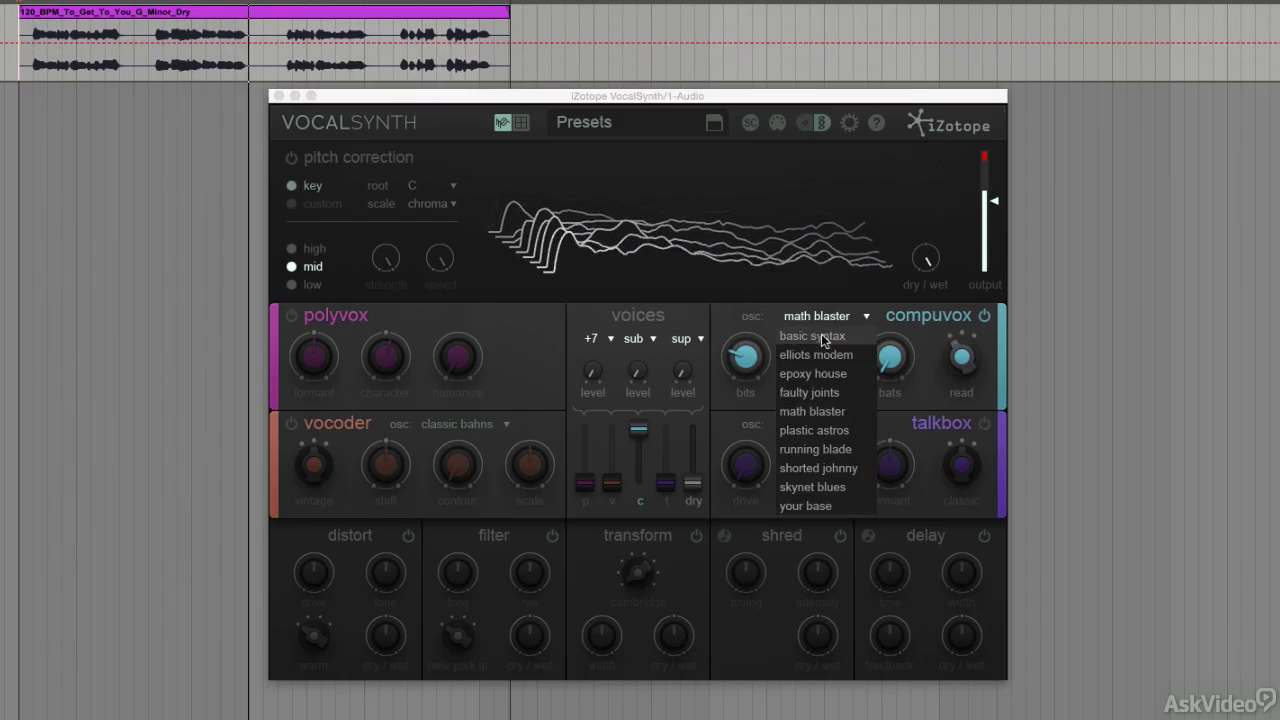
click(821, 352)
mouse_move(760, 358)
drag(760, 358, 757, 332)
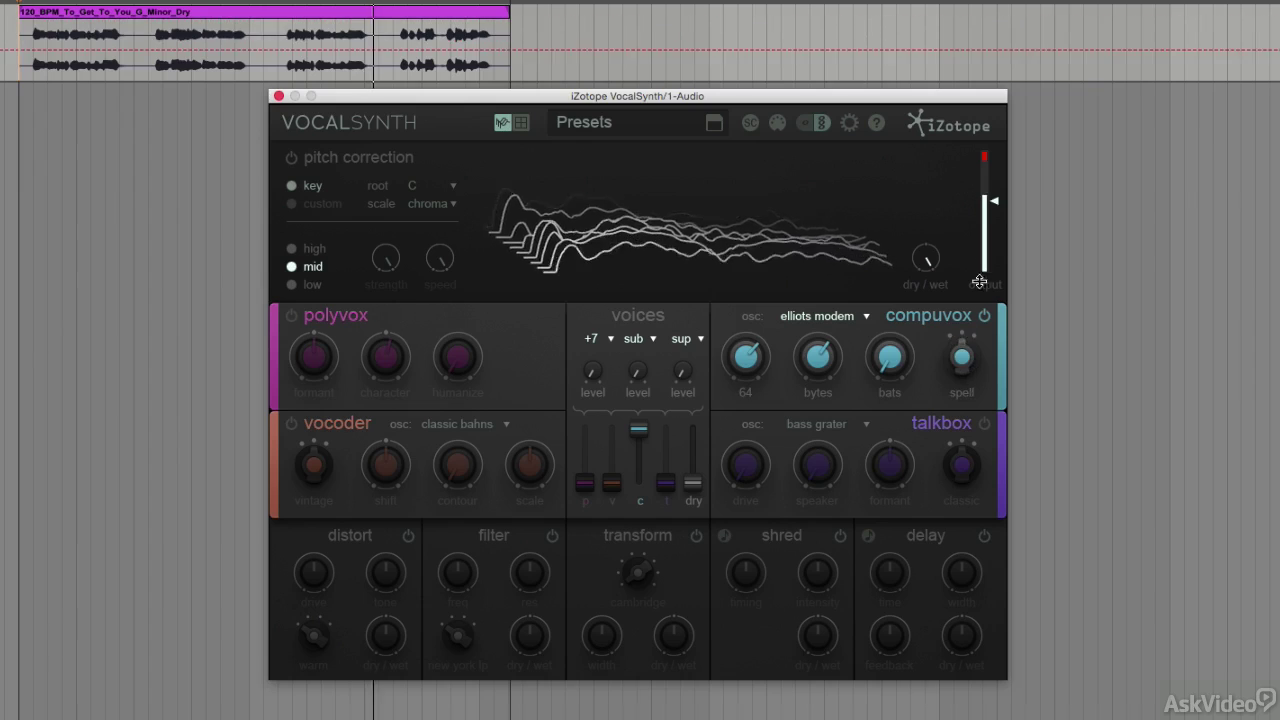
Step: Try your base, then settle on running blade and turn Compuvox bits down
click(828, 320)
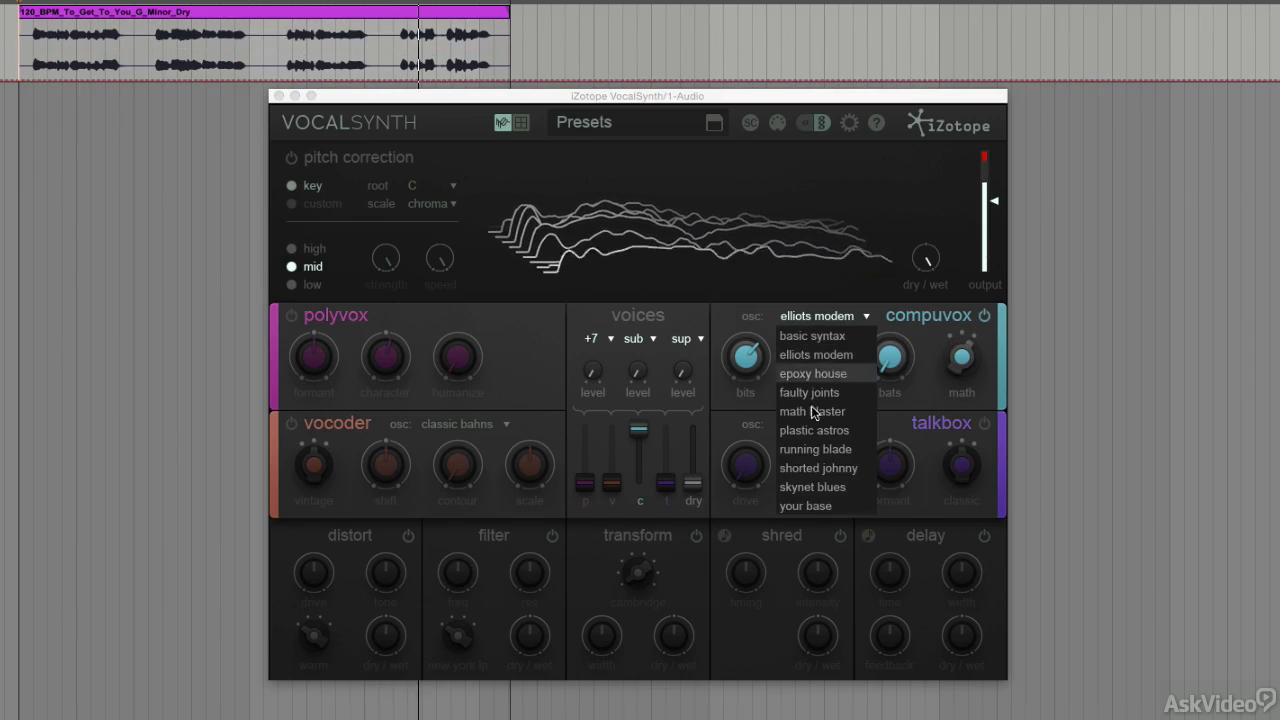
click(815, 506)
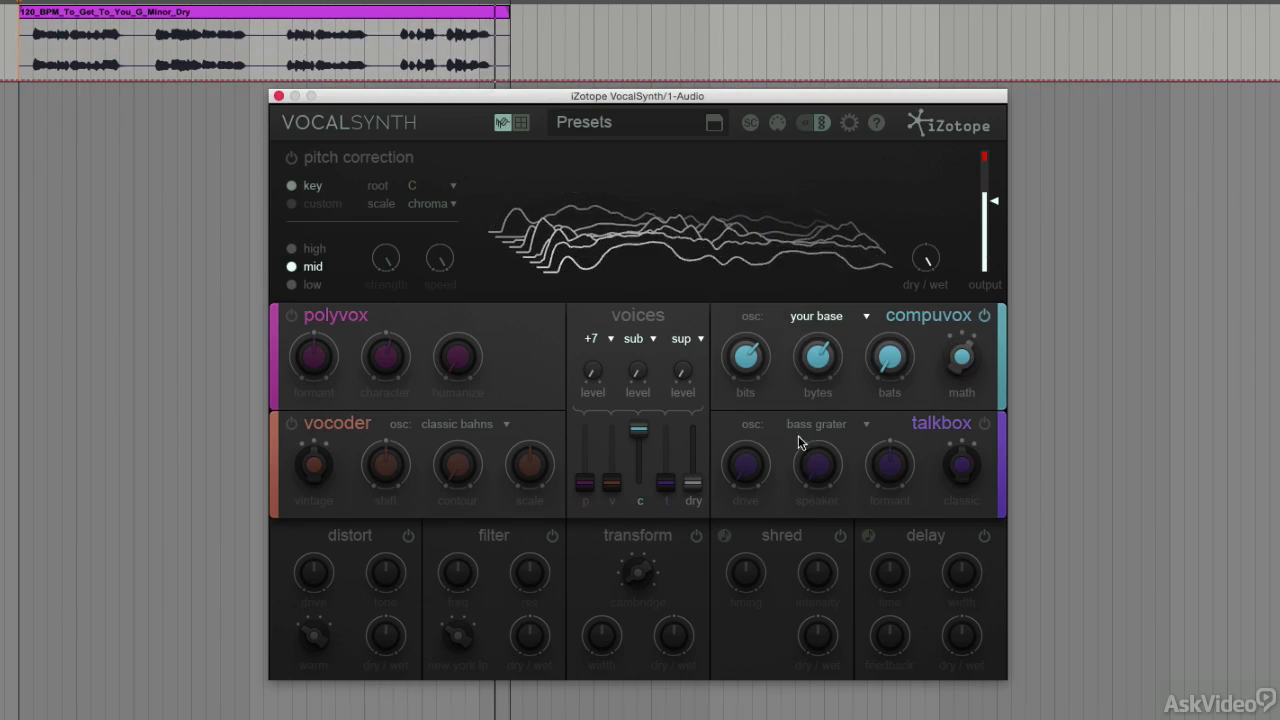
click(828, 316)
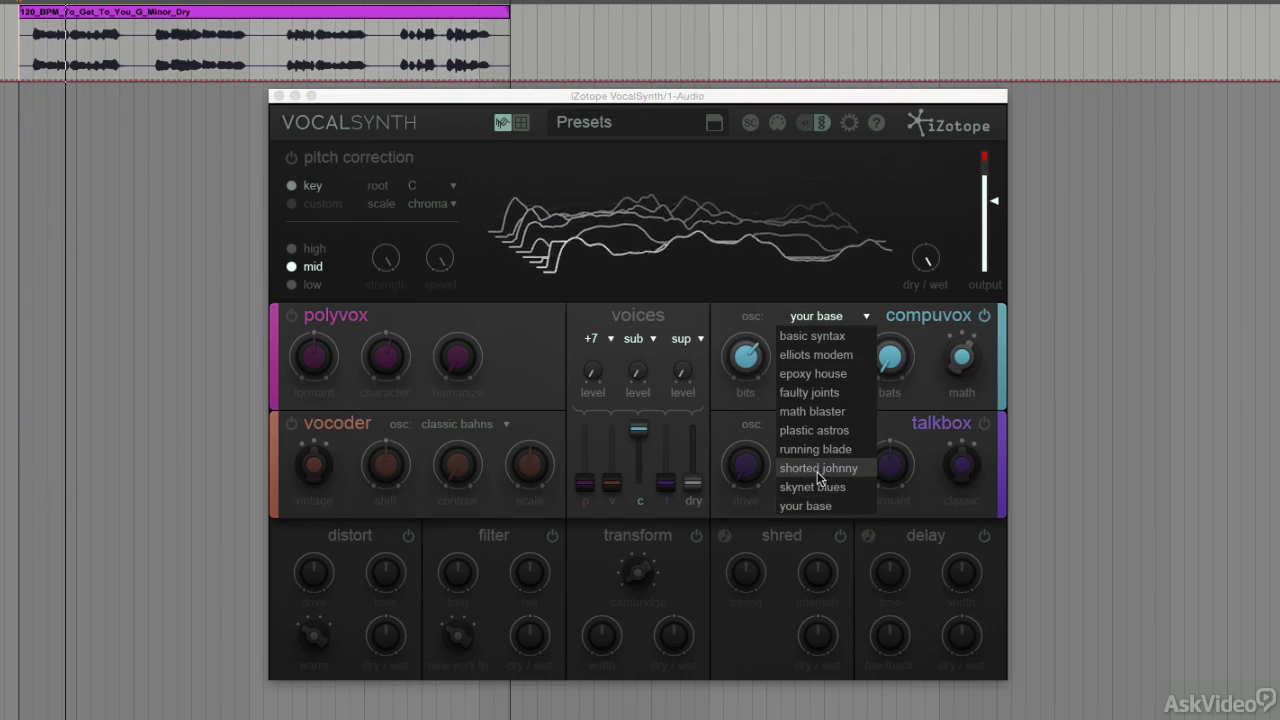
click(816, 450)
drag(752, 362, 962, 400)
Step: Switch Compuvox to faulty joints and lower bats to 60, bytes to 46, bits to 28
click(840, 318)
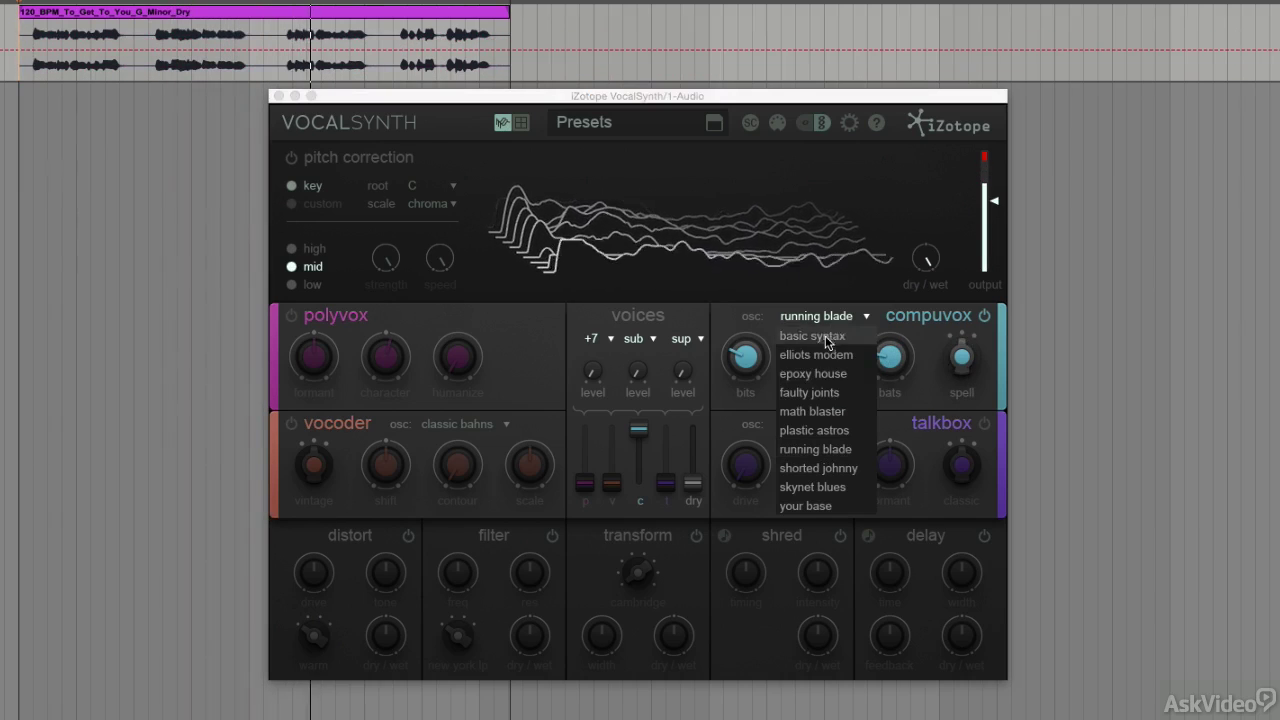
click(831, 392)
drag(758, 358, 822, 390)
drag(903, 285, 756, 333)
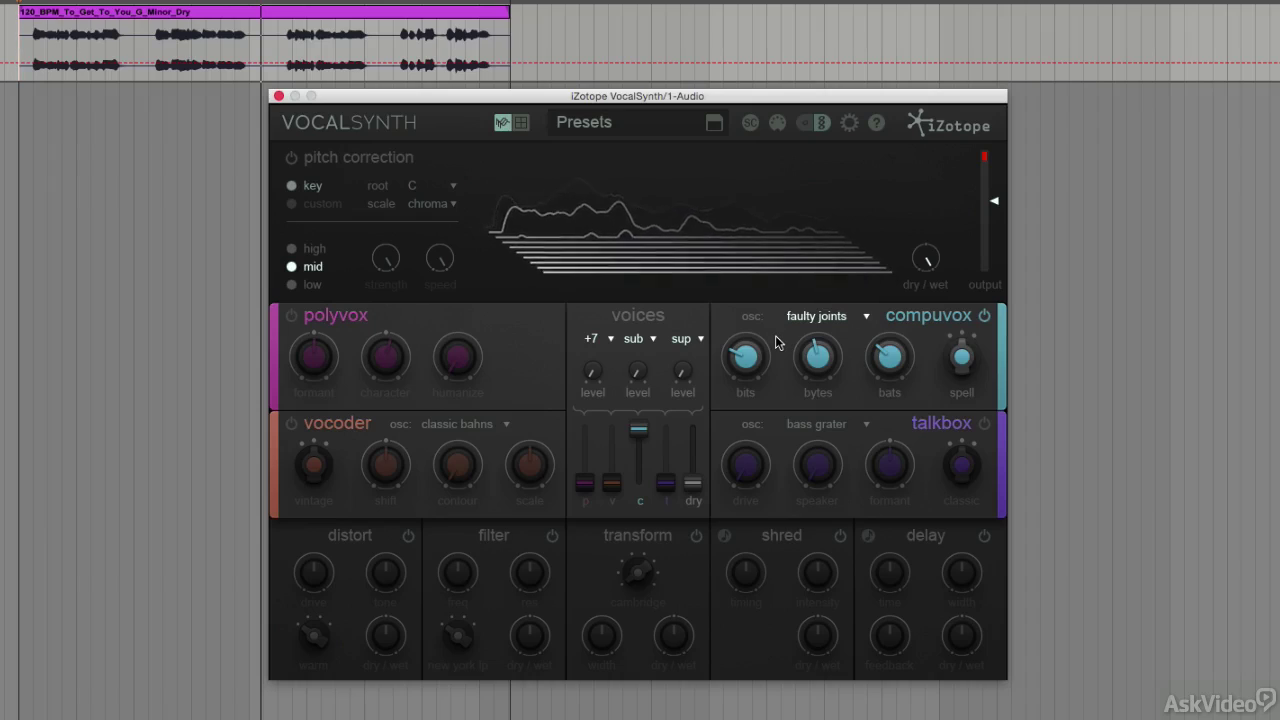
click(798, 317)
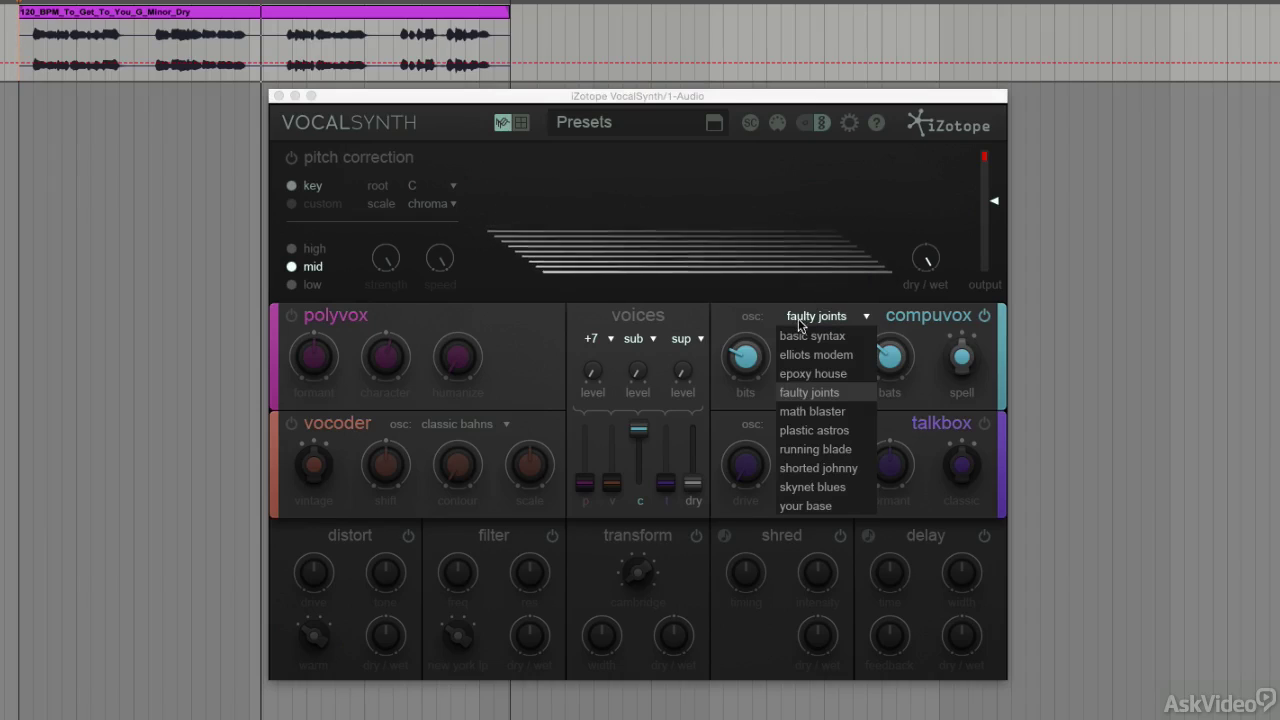
Step: Select skynet blues, start playback, and raise Compuvox bits to 66
click(812, 487)
key(space)
mouse_move(750, 366)
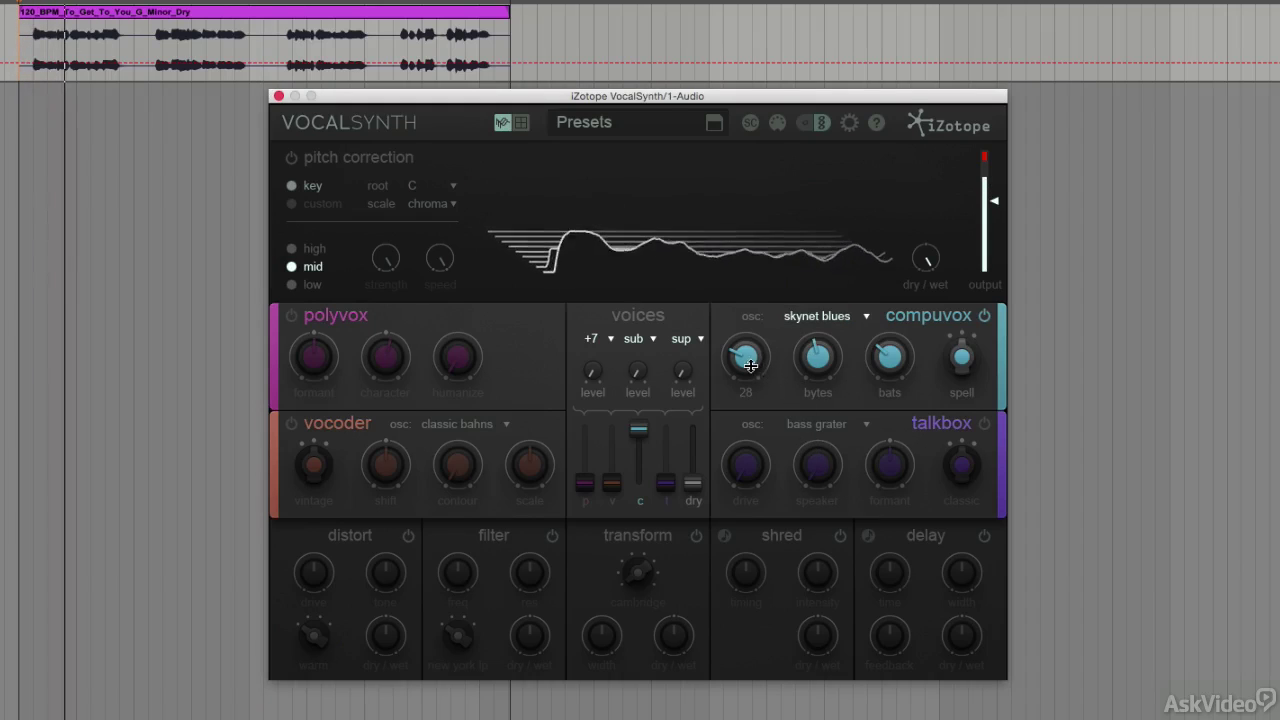
drag(750, 366, 764, 281)
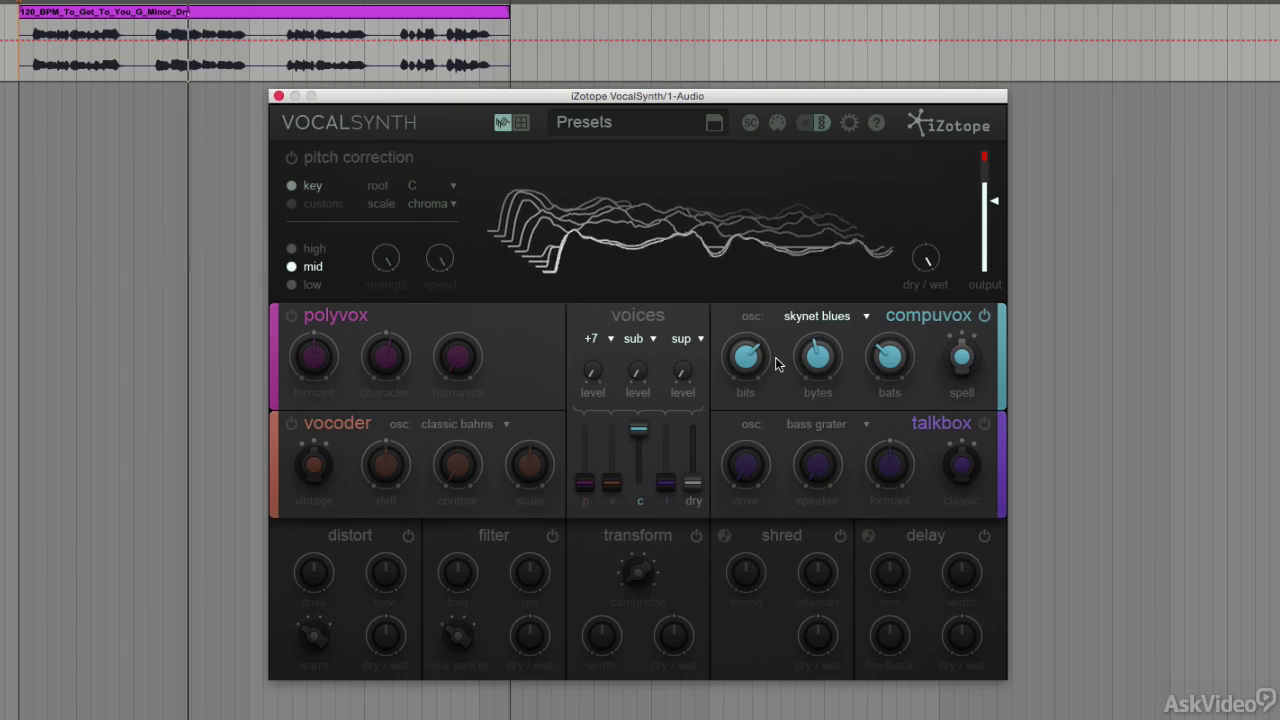
Step: Settle bits at 59, set spell mode to read, and replay from the clip start
drag(746, 357, 746, 377)
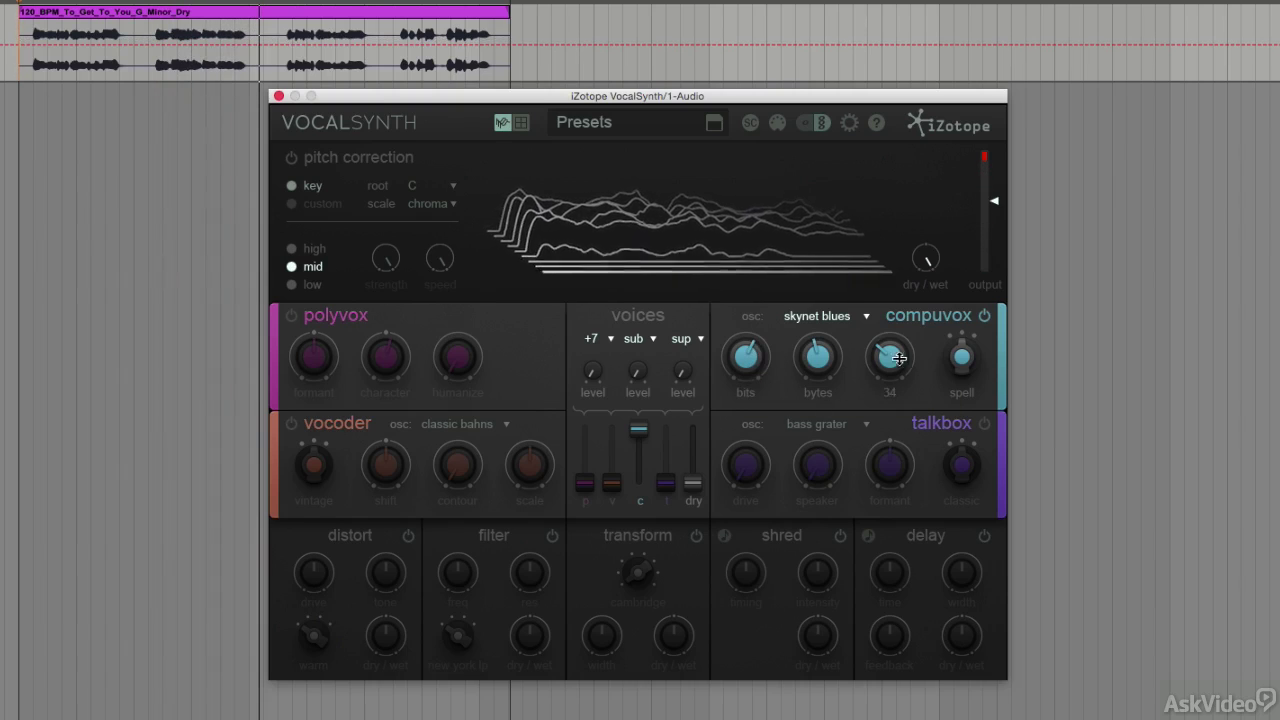
drag(960, 356, 951, 402)
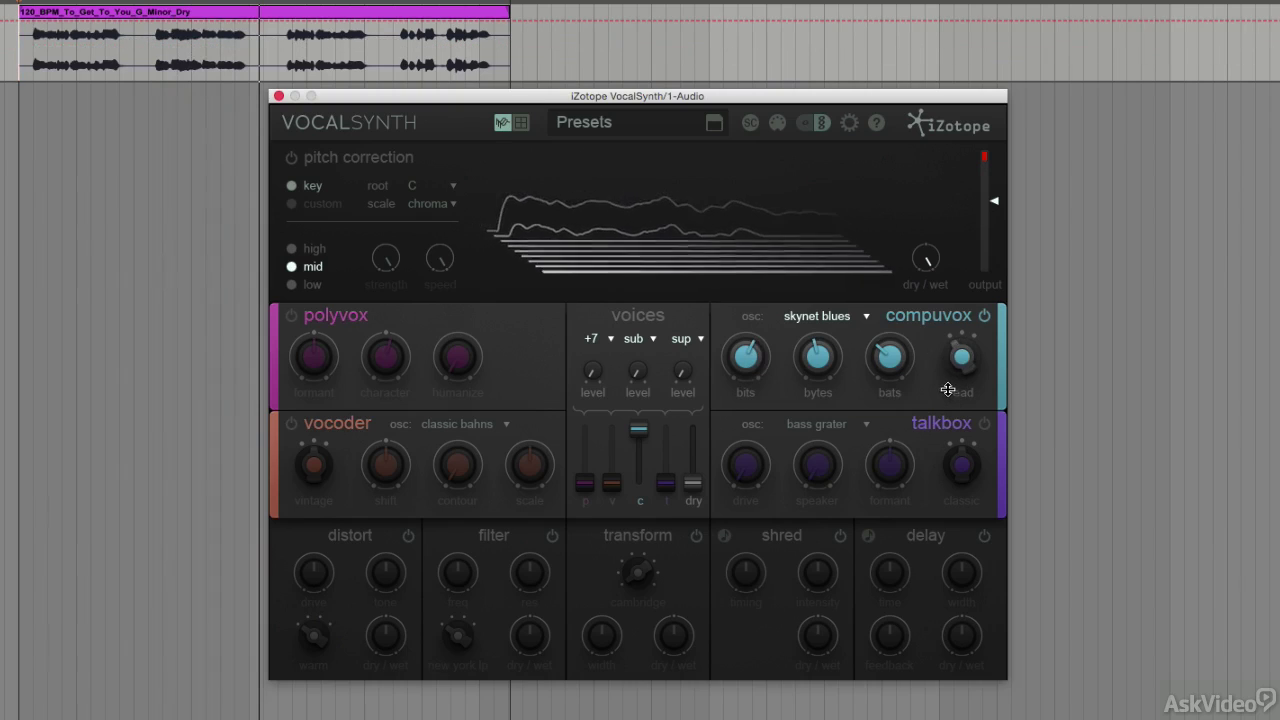
click(23, 63)
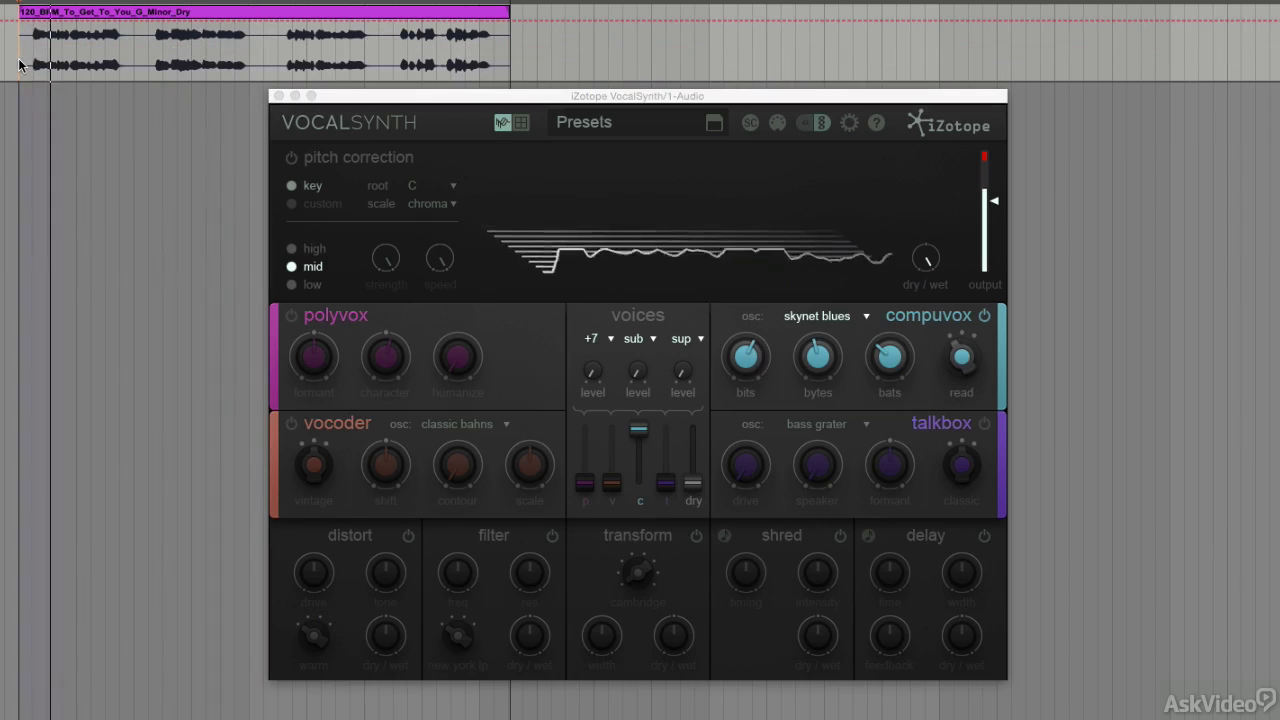